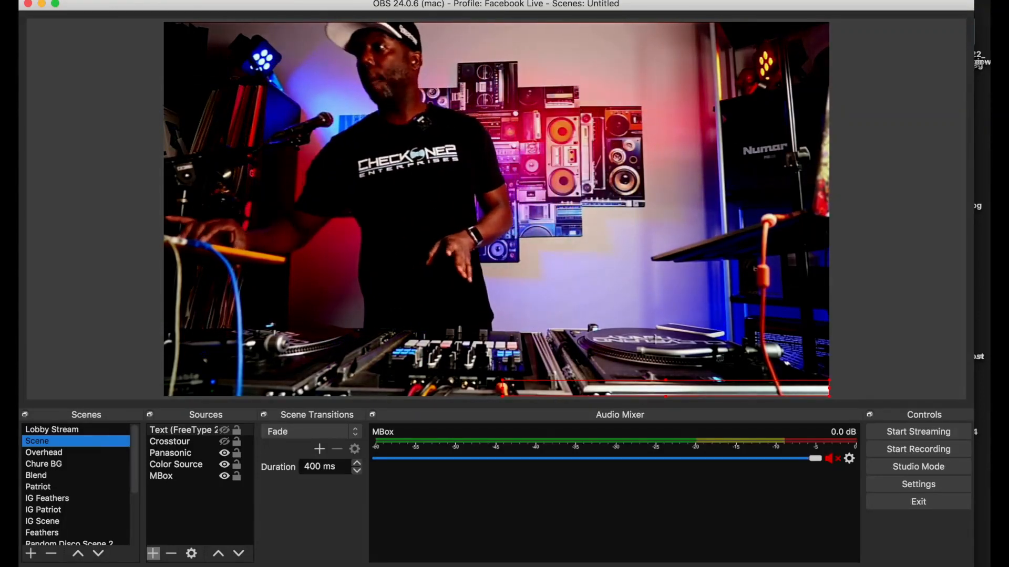
Examine the canvas and output resolutions in the Facebook Live profile's video settings
left_click(200, 0)
mouse_move(58, 0)
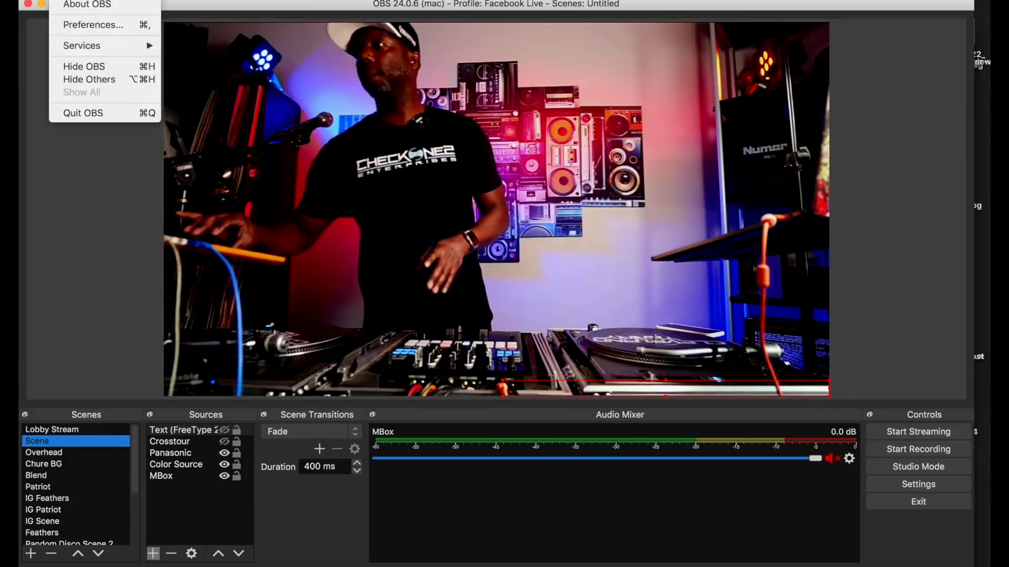
left_click(93, 25)
left_click(218, 192)
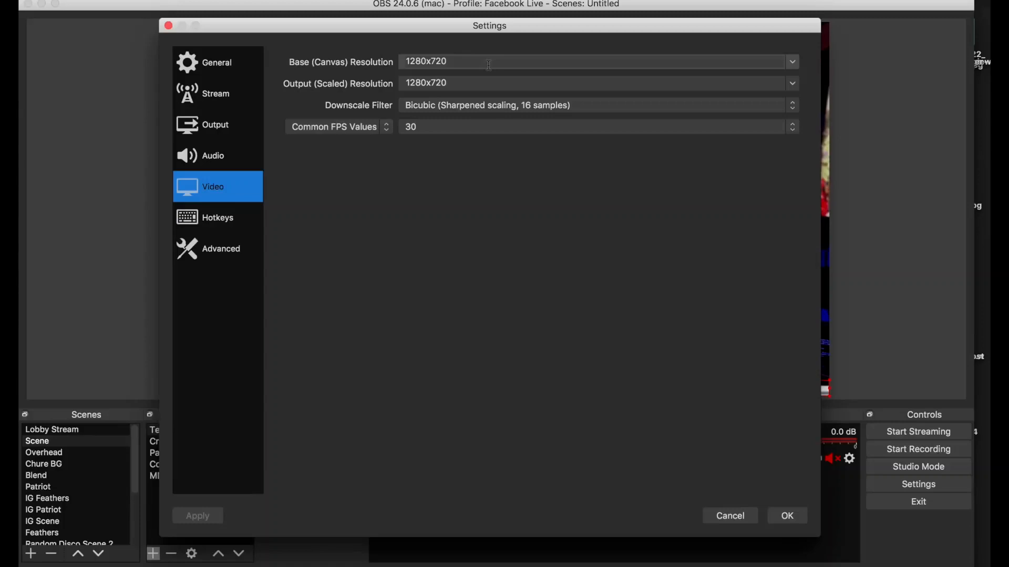
key("Escape")
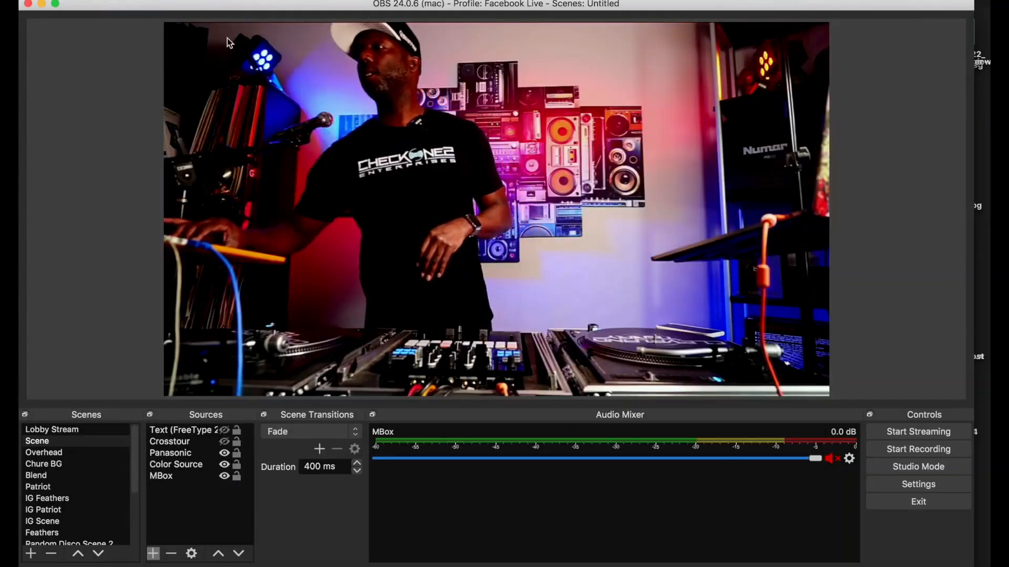
Duplicate the Facebook Live profile as "Test IG" and switch to the new profile
left_click(189, 1)
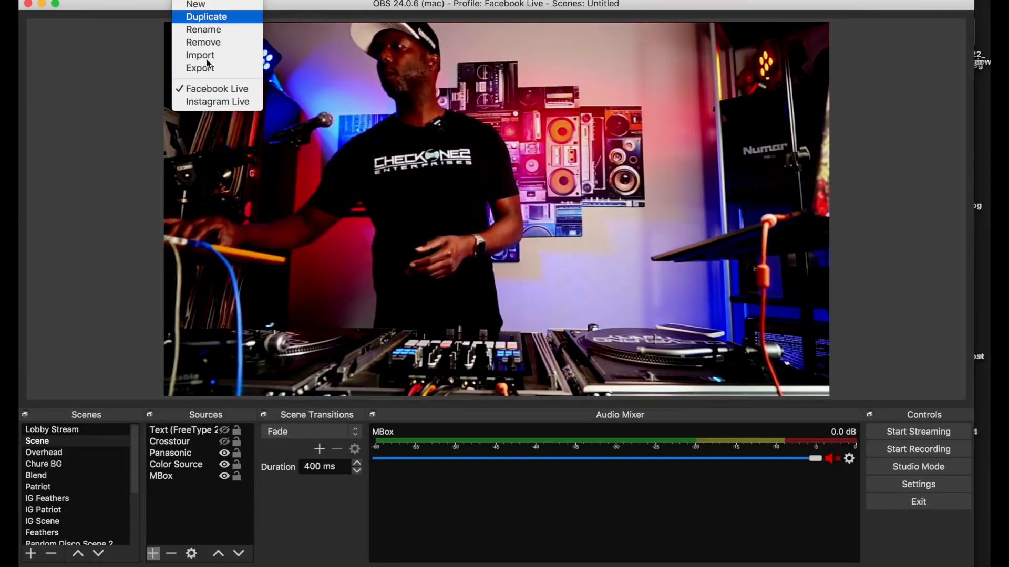
left_click(215, 20)
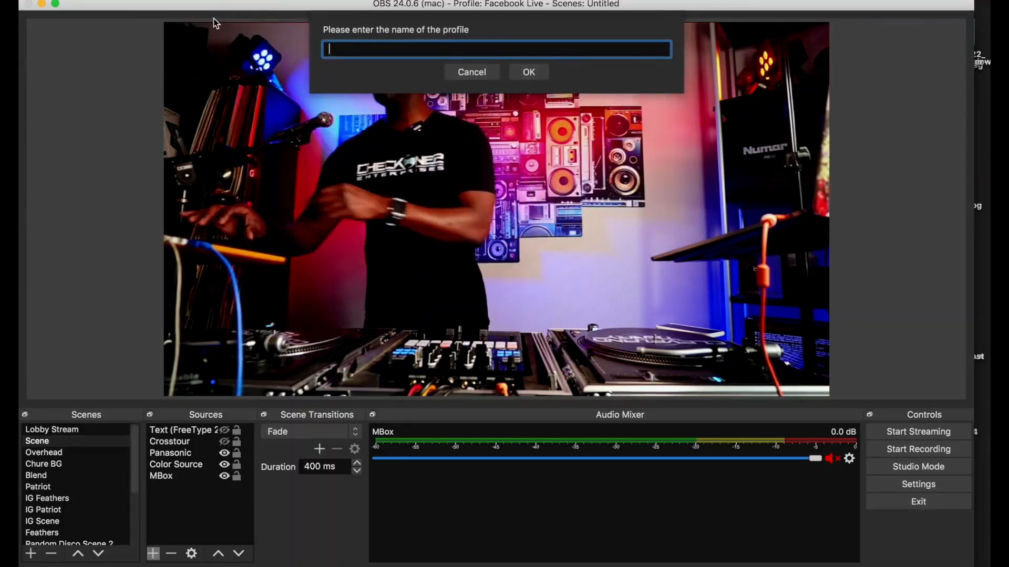
type("Test")
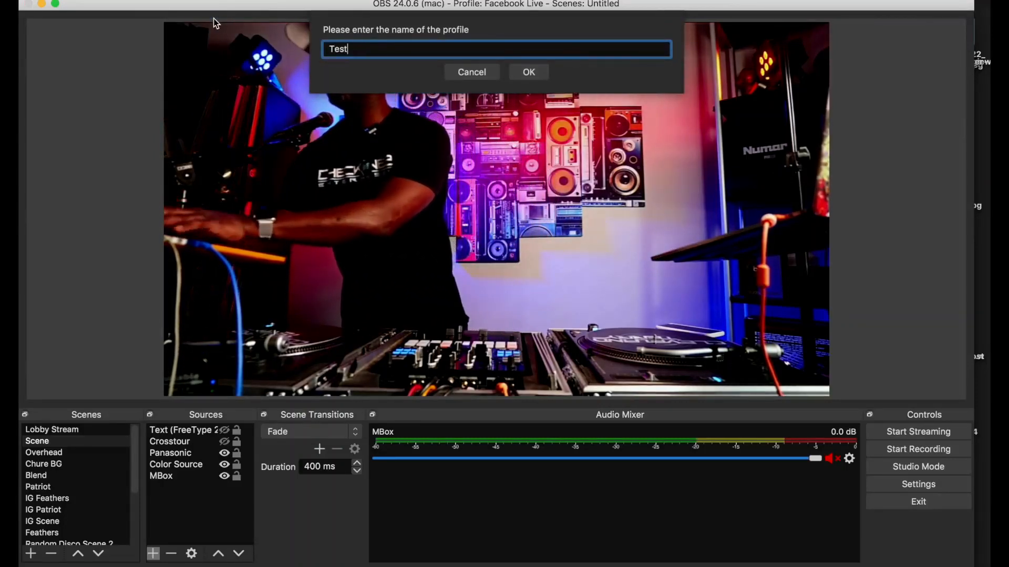
type(" IG")
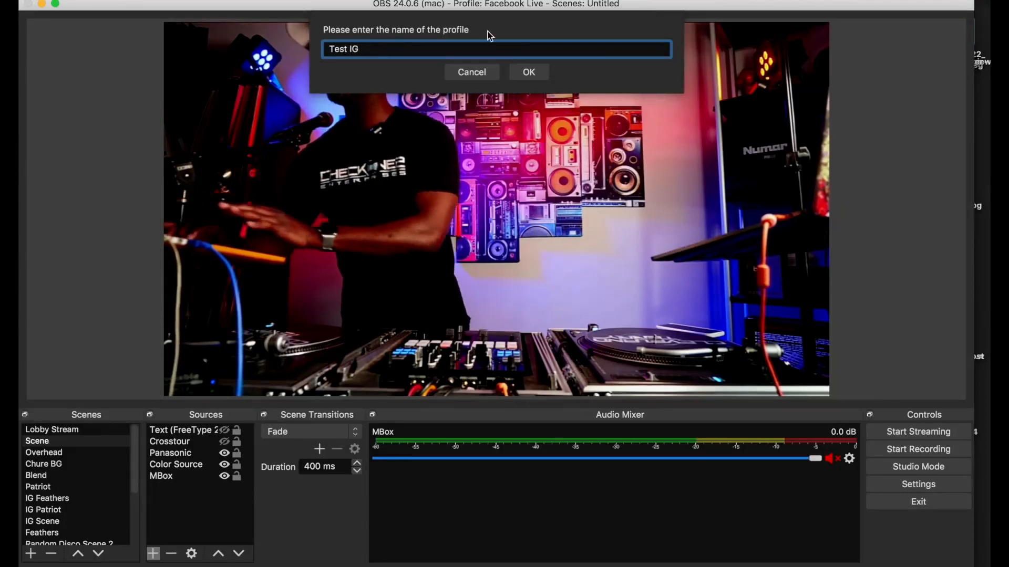
left_click(543, 69)
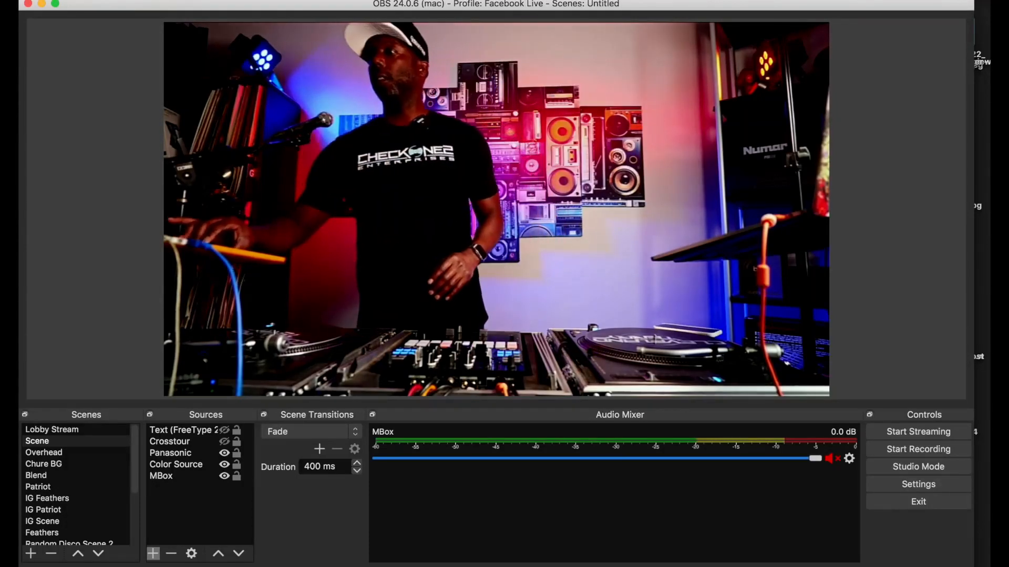
left_click(181, 1)
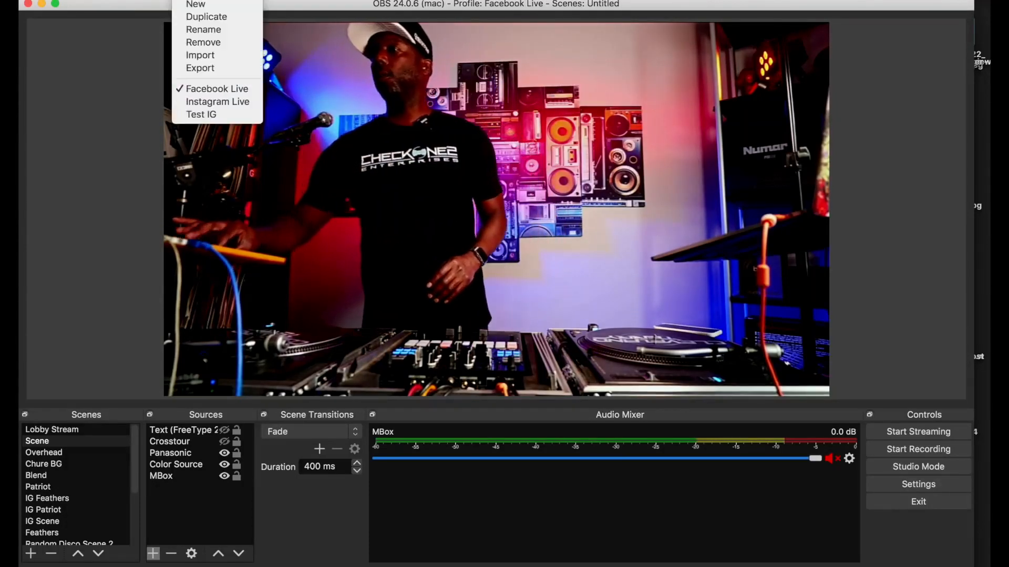
left_click(219, 116)
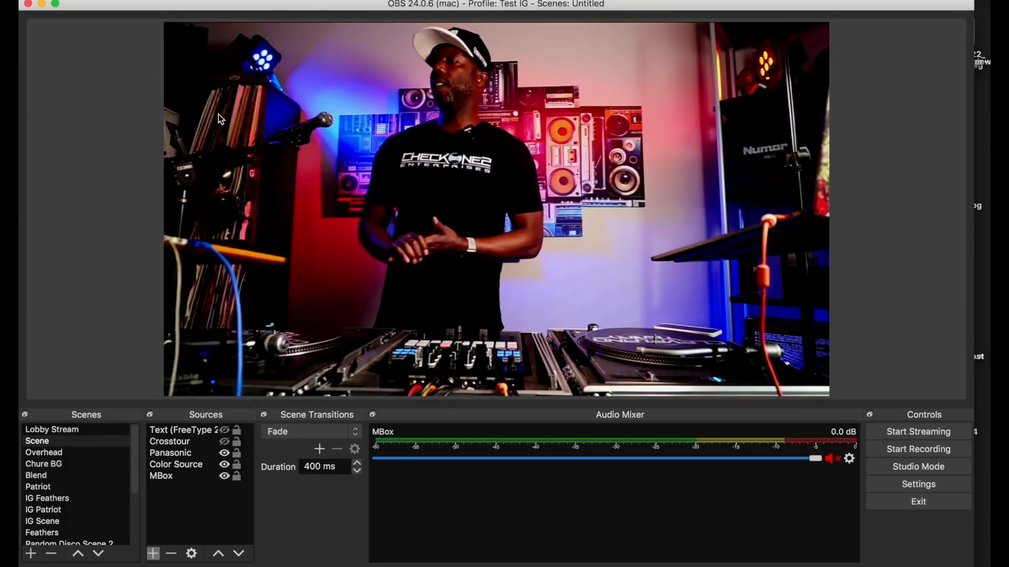
Set both the base canvas resolution and the output resolution to 1080x1920 in the video settings
left_click(918, 484)
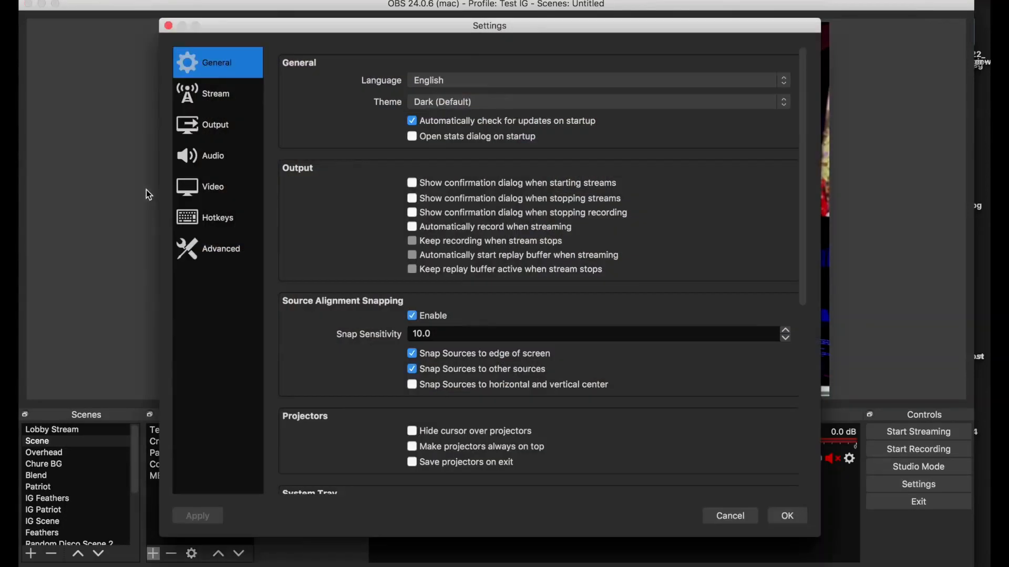
left_click(221, 196)
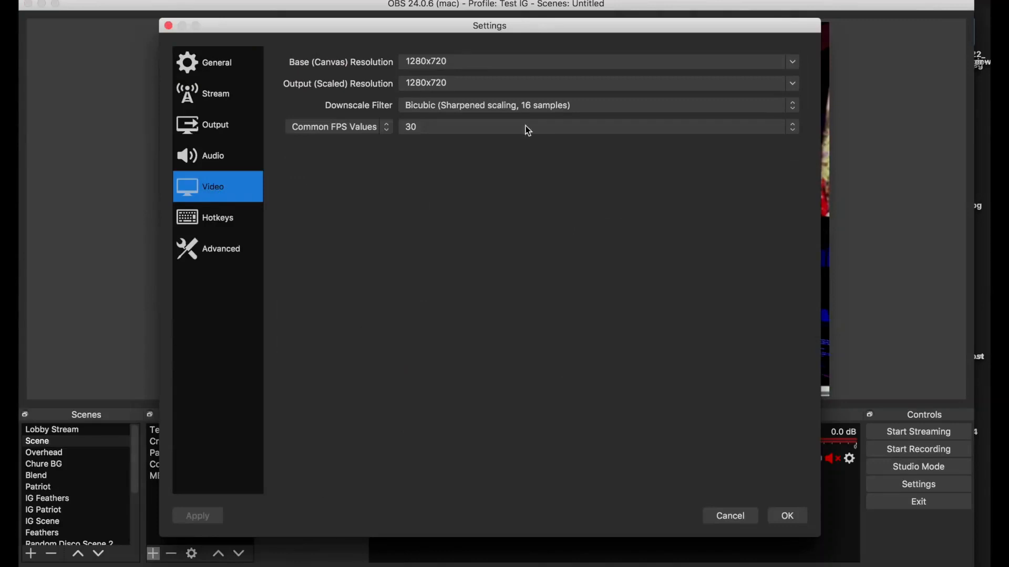
left_click(455, 61)
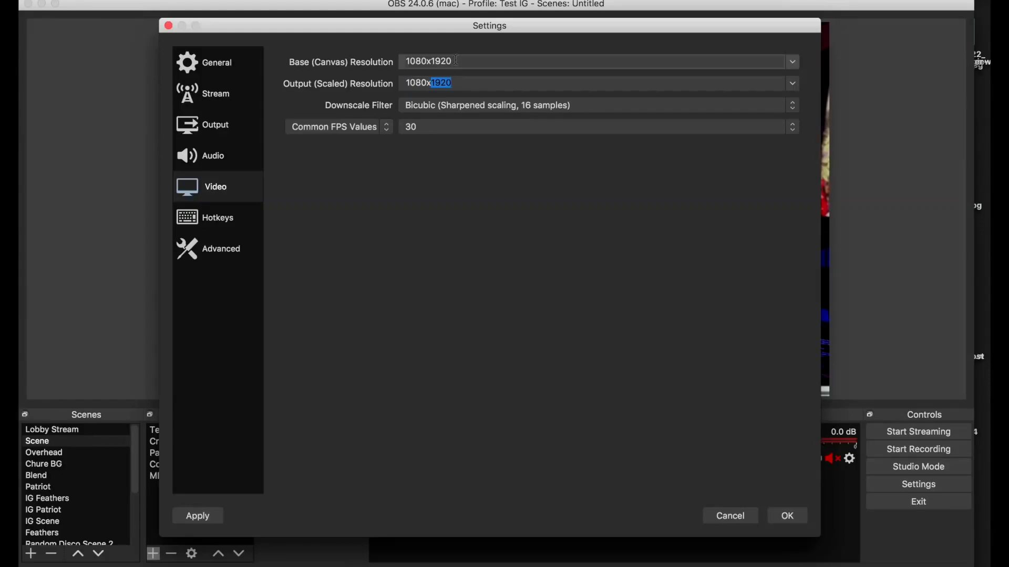
key("shift+Tab")
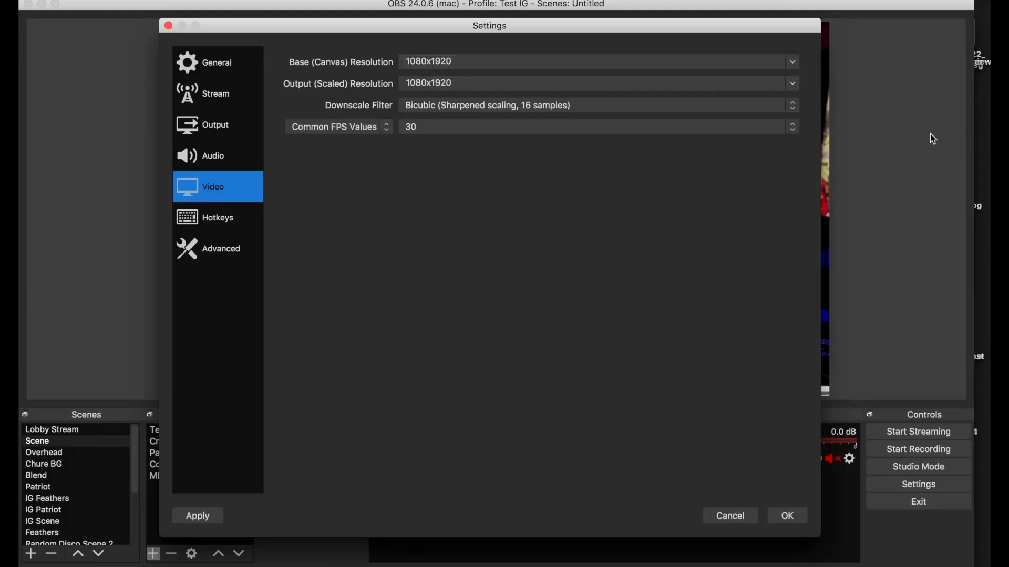
left_click(798, 517)
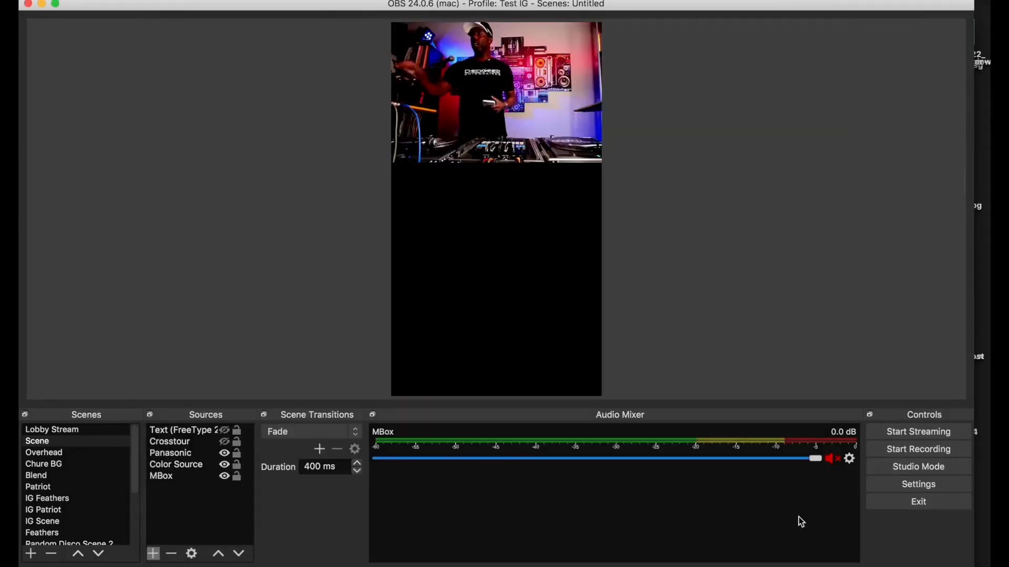
Shift the Panasonic camera picture slightly left on the portrait canvas, and preview the Overhead, Chure BG and Blend scenes
left_click(468, 102)
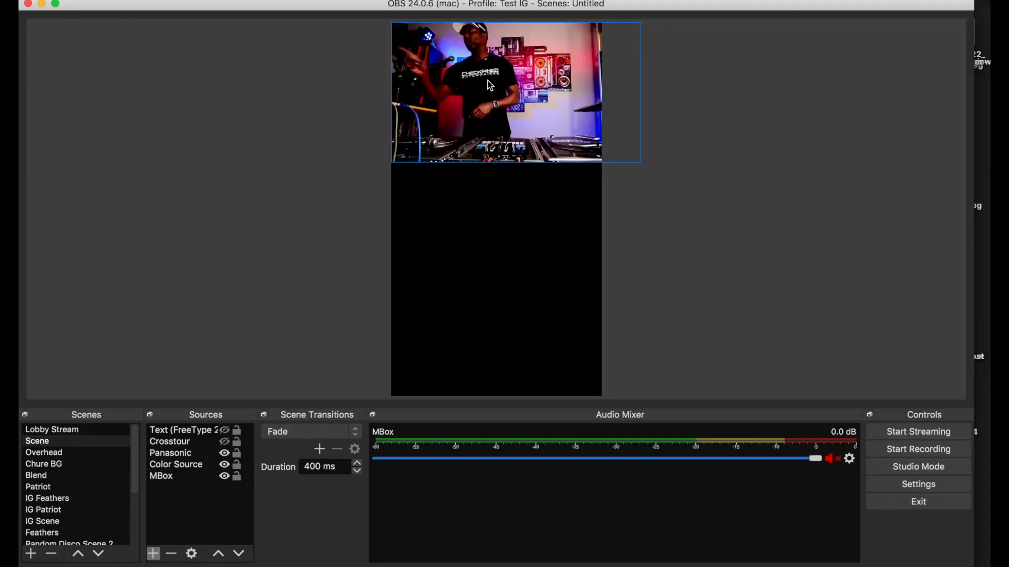
mouse_move(489, 85)
left_mouse_down()
mouse_move(485, 337)
mouse_move(474, 204)
mouse_move(476, 223)
mouse_move(504, 223)
mouse_move(400, 220)
mouse_move(484, 223)
mouse_move(475, 222)
mouse_move(492, 79)
left_mouse_up()
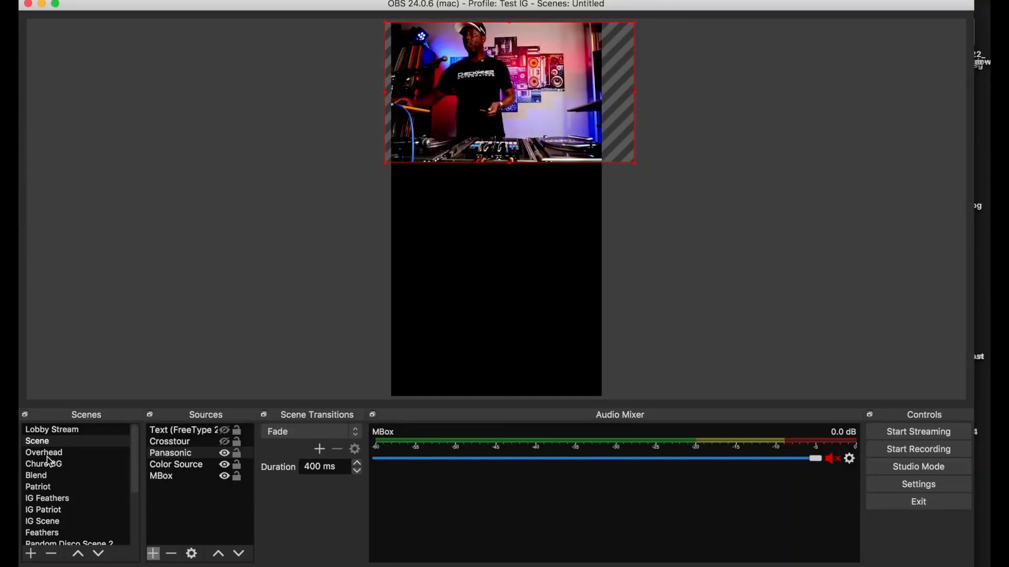
left_click(67, 455)
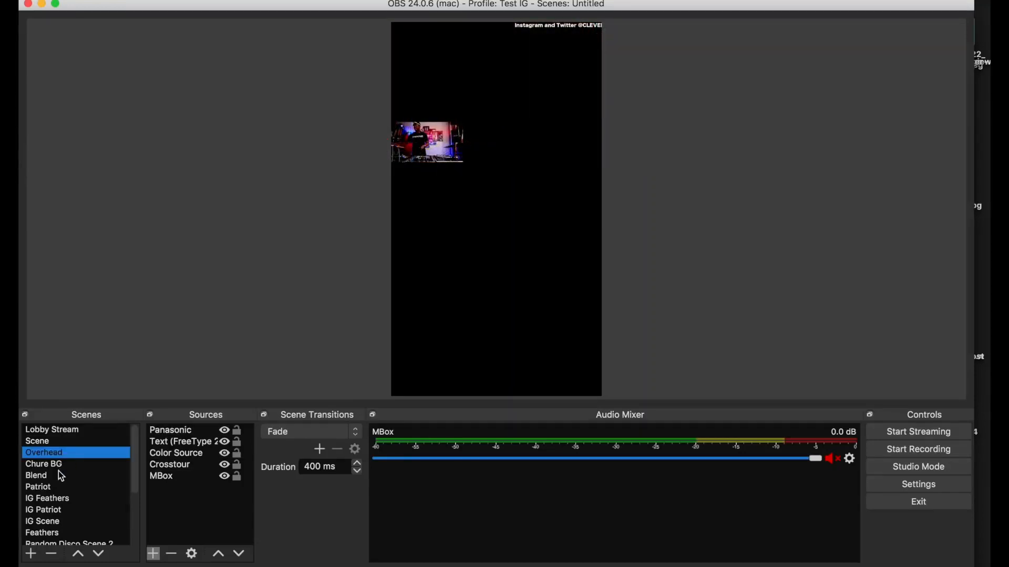
left_click(42, 464)
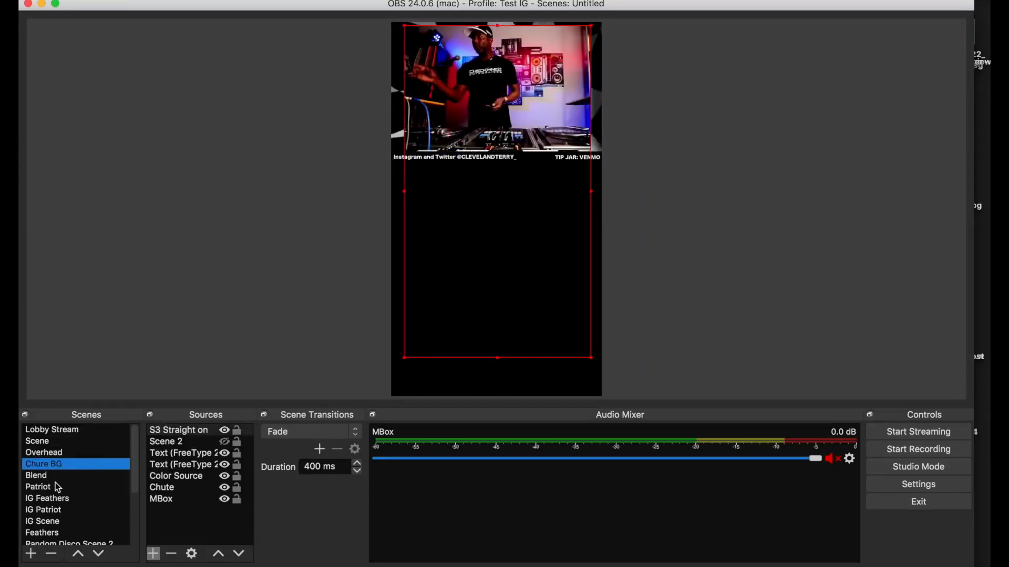
left_click(48, 476)
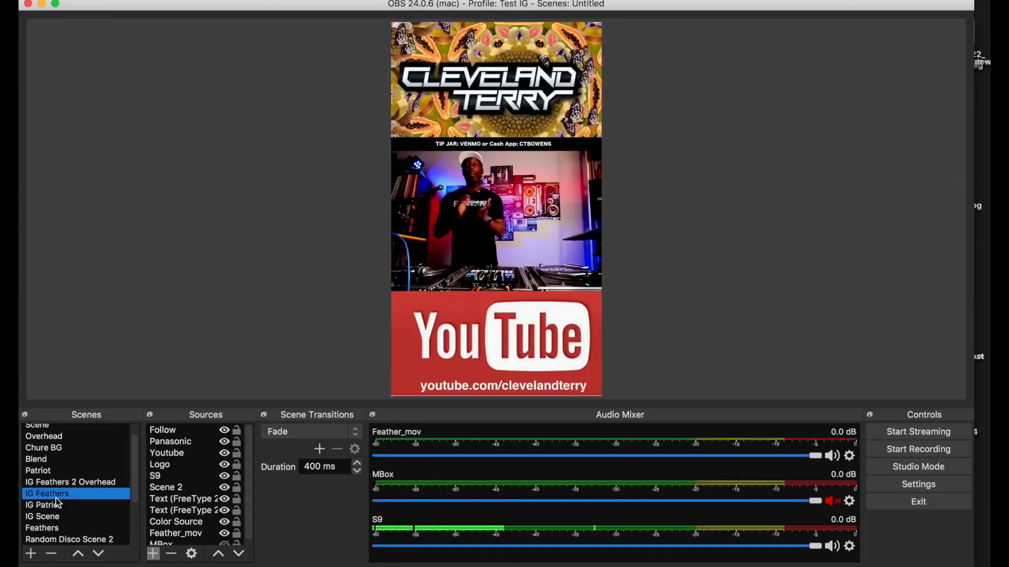
Duplicate the IG Feathers scene under the name "IG Test 1"
right_click(48, 499)
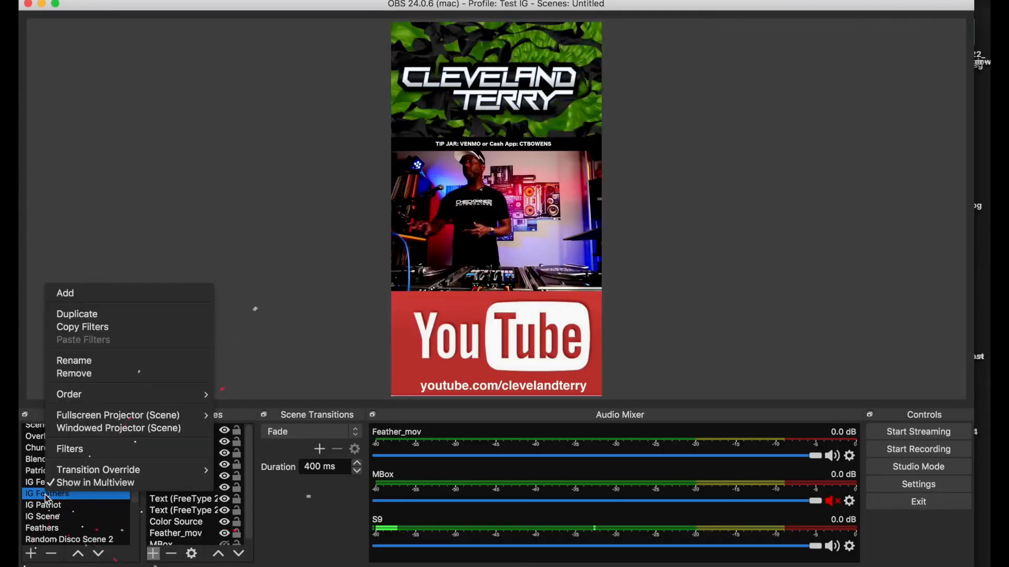
left_click(100, 315)
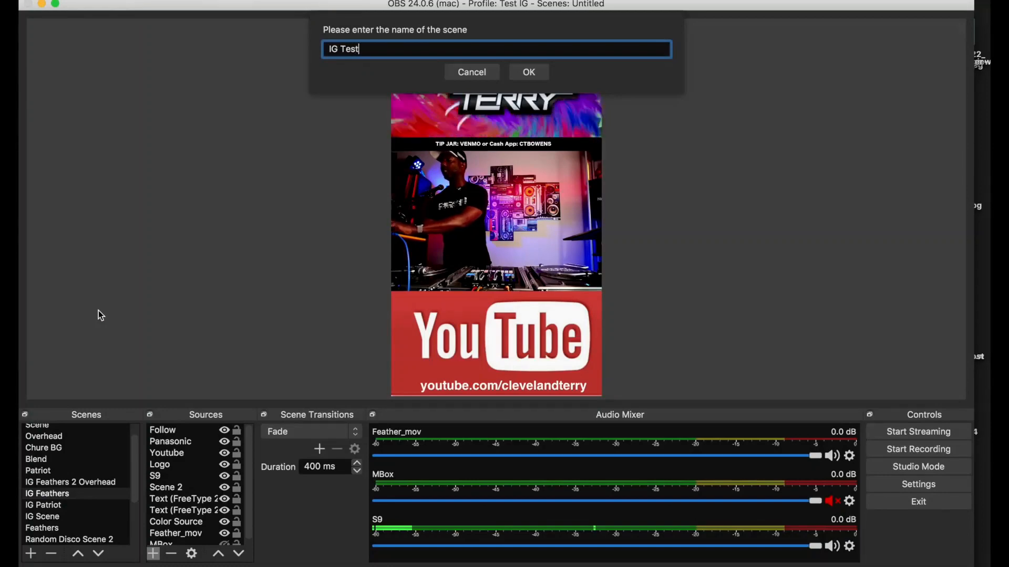
key("Return")
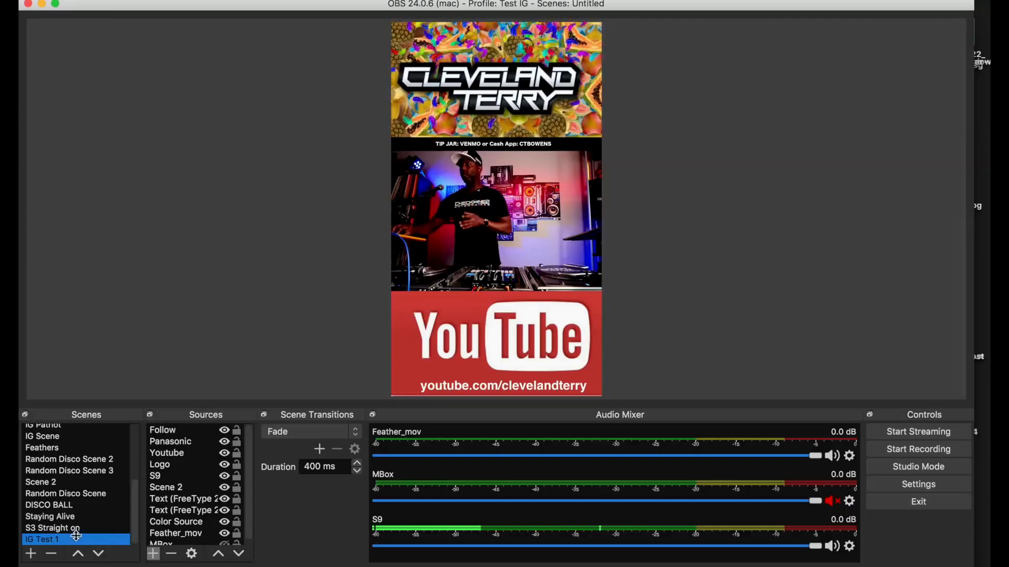
Examine the IG Test 1 scene's Panasonic, Scene 2 and Feather_mov sources, including what Feather_mov shows and its file properties
scroll(194, 524, "down", 1)
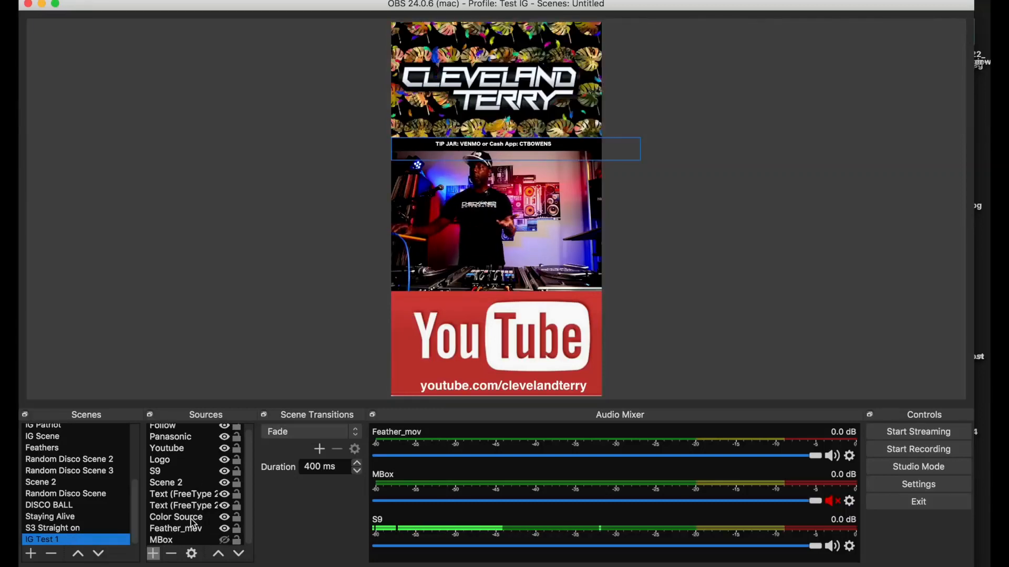
scroll(173, 488, "up", 1)
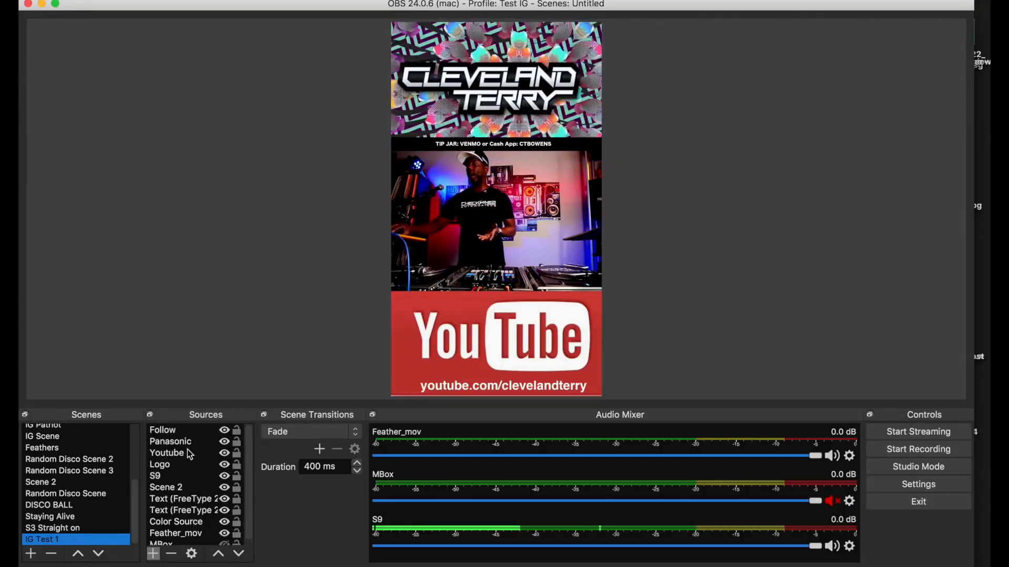
left_click(173, 442)
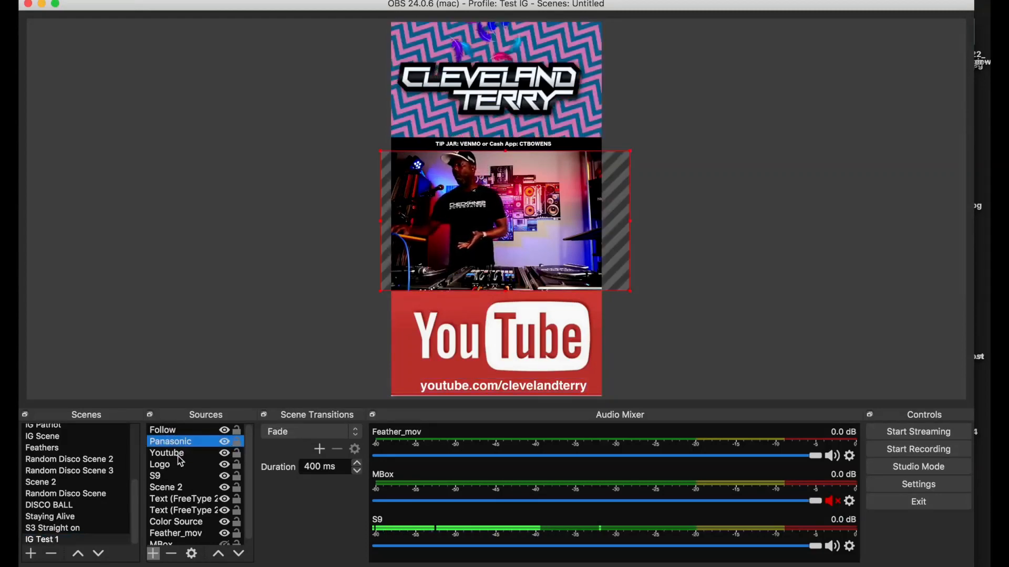
left_click(169, 488)
scroll(186, 515, "down", 1)
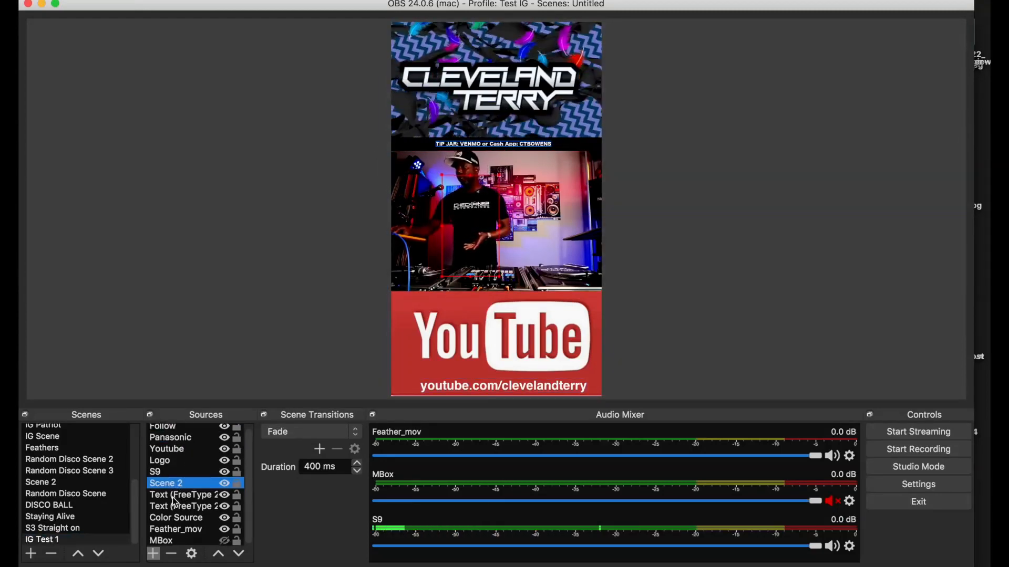
left_click(181, 531)
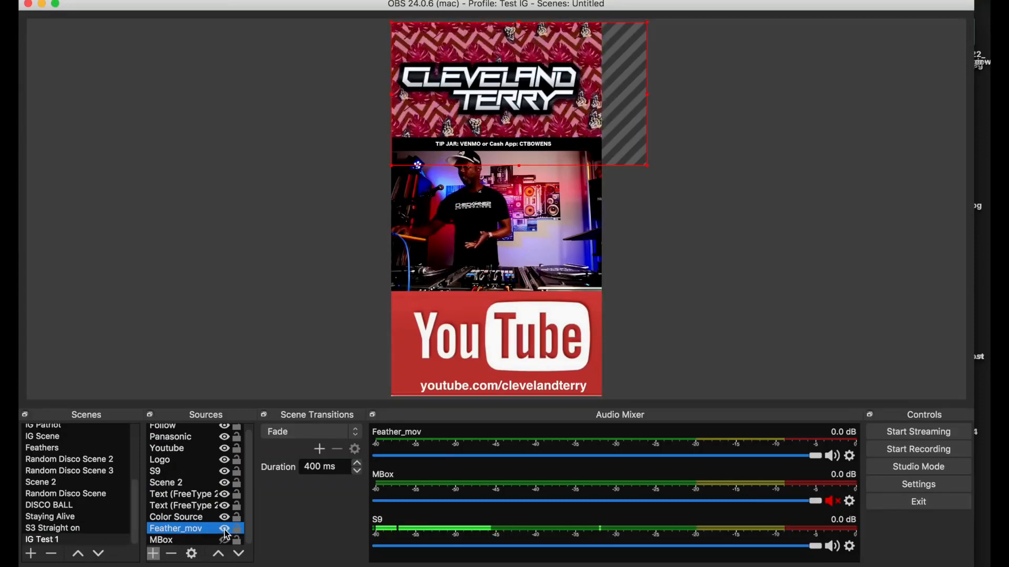
left_click(226, 530)
left_click(225, 531)
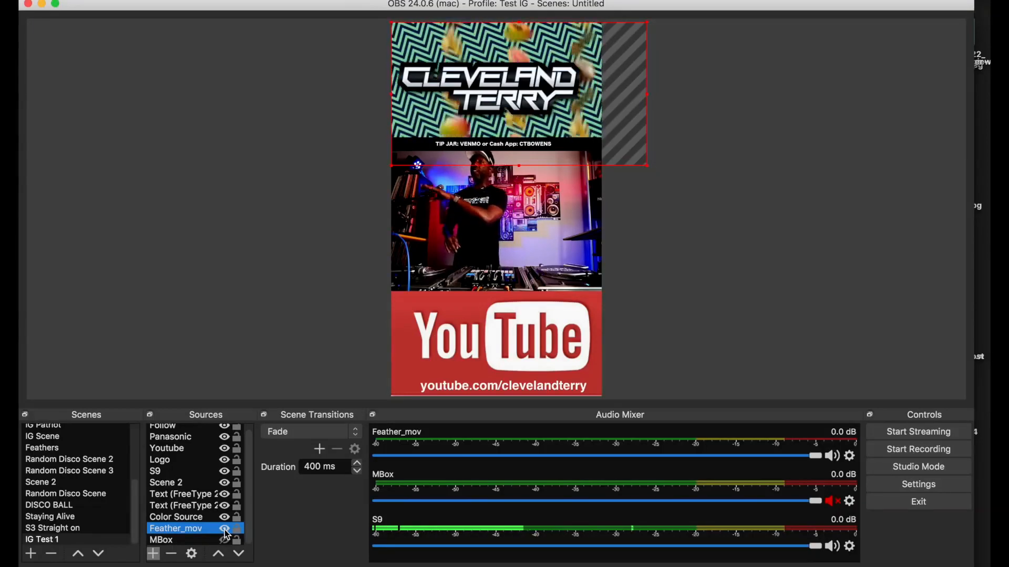
double_click(170, 530)
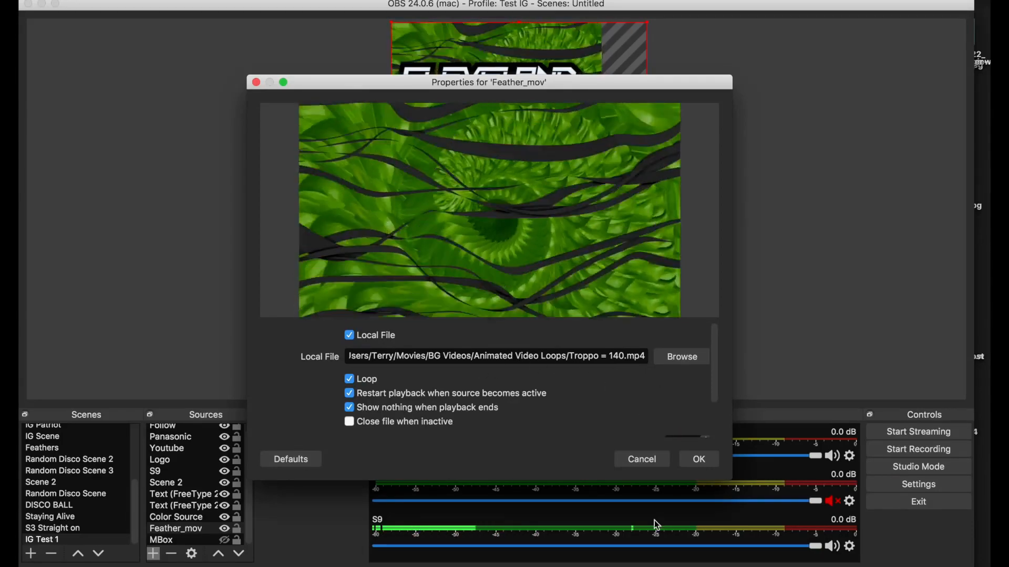
left_click(642, 459)
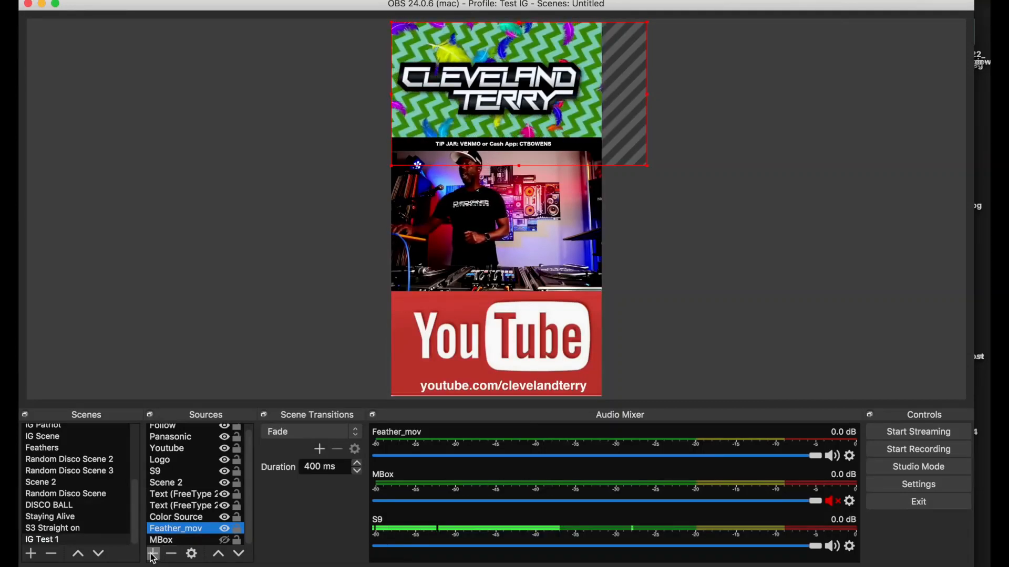
Hide the Feather_mov source and add a new, visible media source named "Test IG MEdia"
left_click(225, 529)
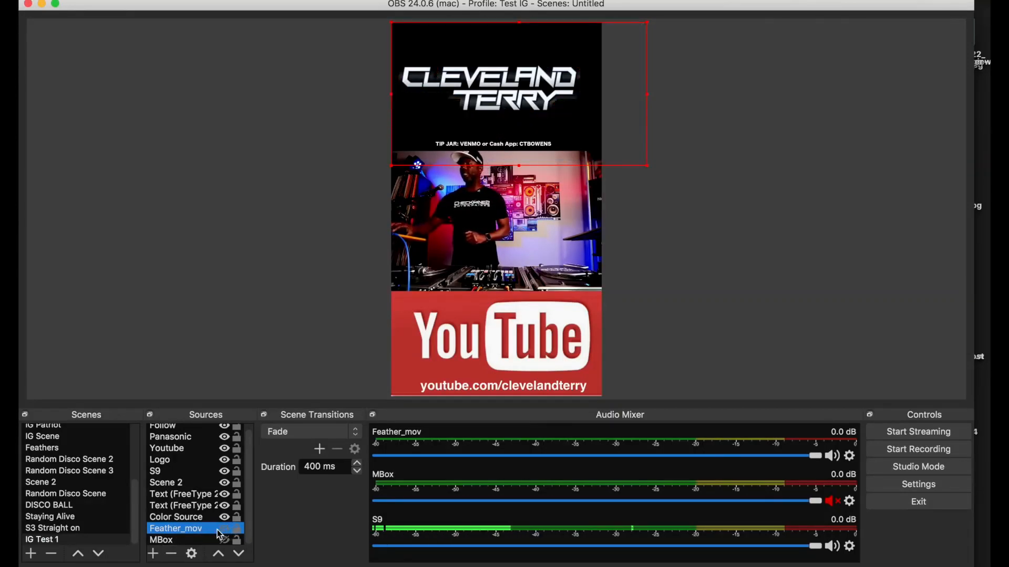
left_click(153, 555)
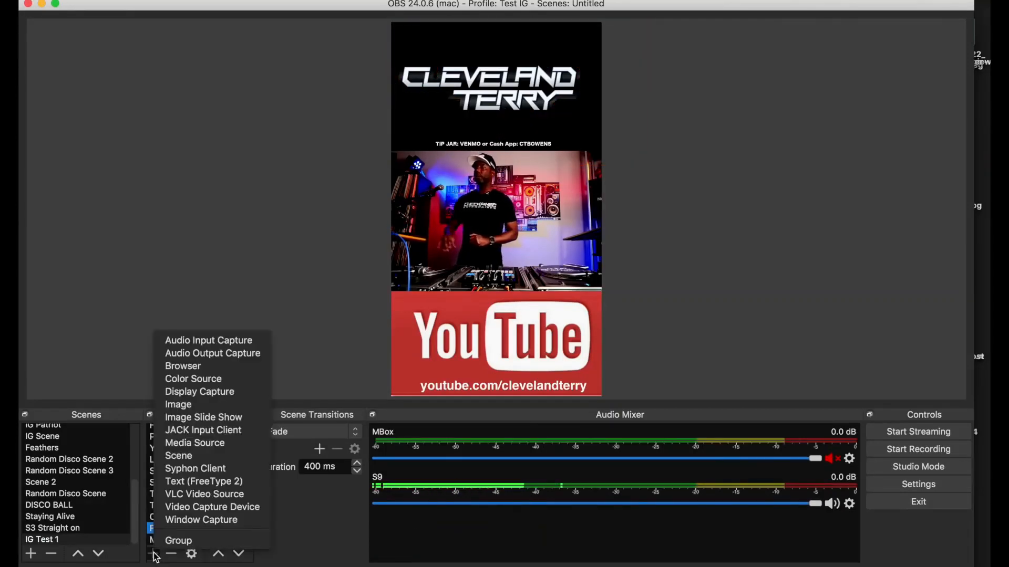
left_click(206, 444)
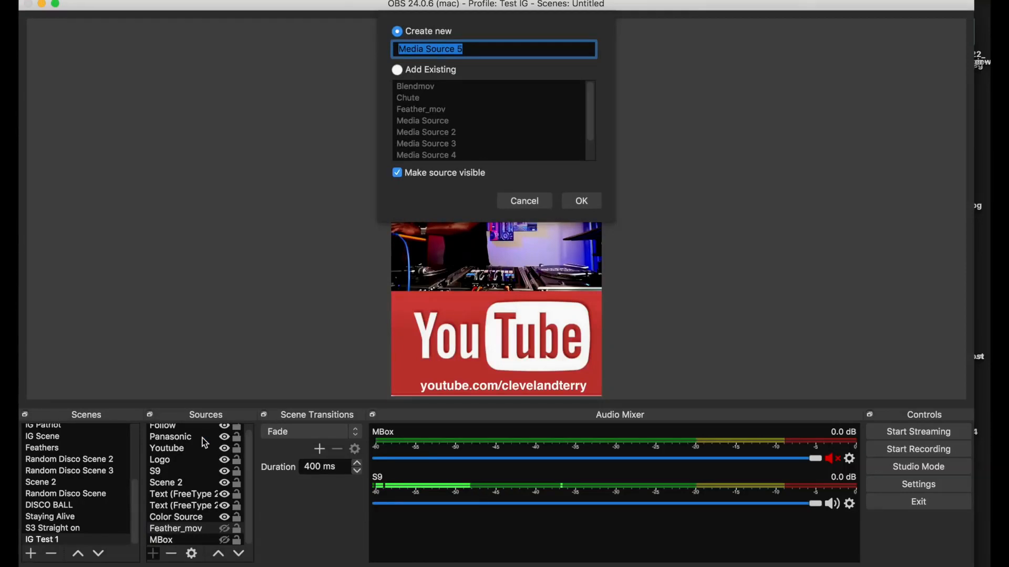
type("Test IG MEdia")
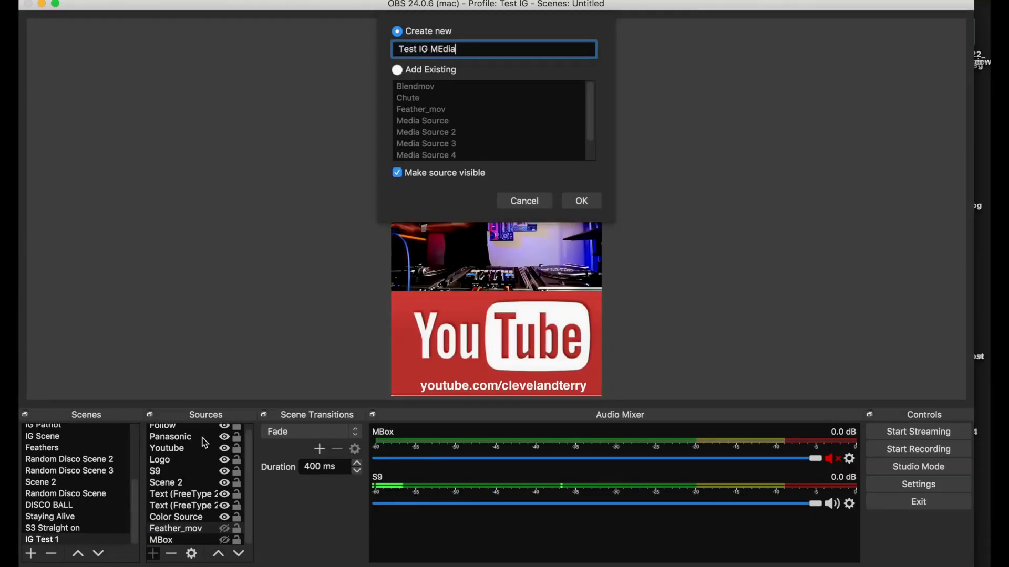
left_click(582, 202)
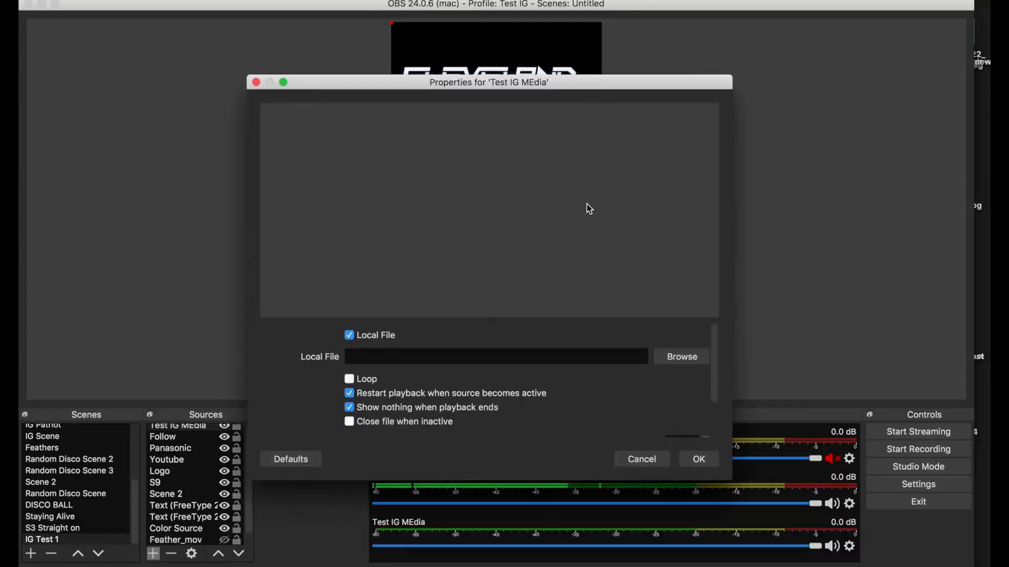
Load Troppo = 140.mp4 from Movies/BG Videos/Animated Video Loops as the local file of Test IG MEdia
left_click(683, 358)
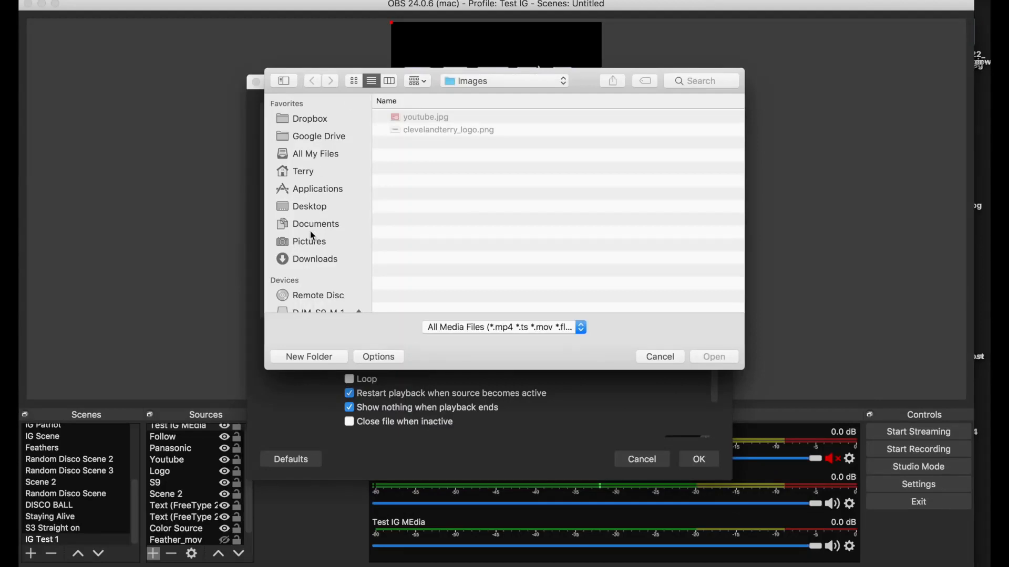
scroll(310, 231, "down", 1)
left_click(297, 167)
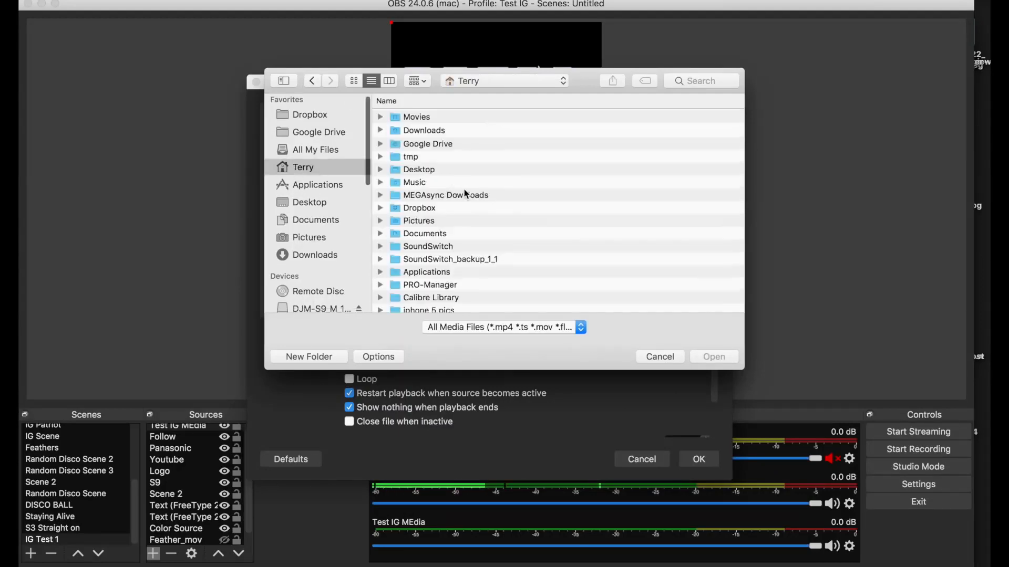
double_click(423, 119)
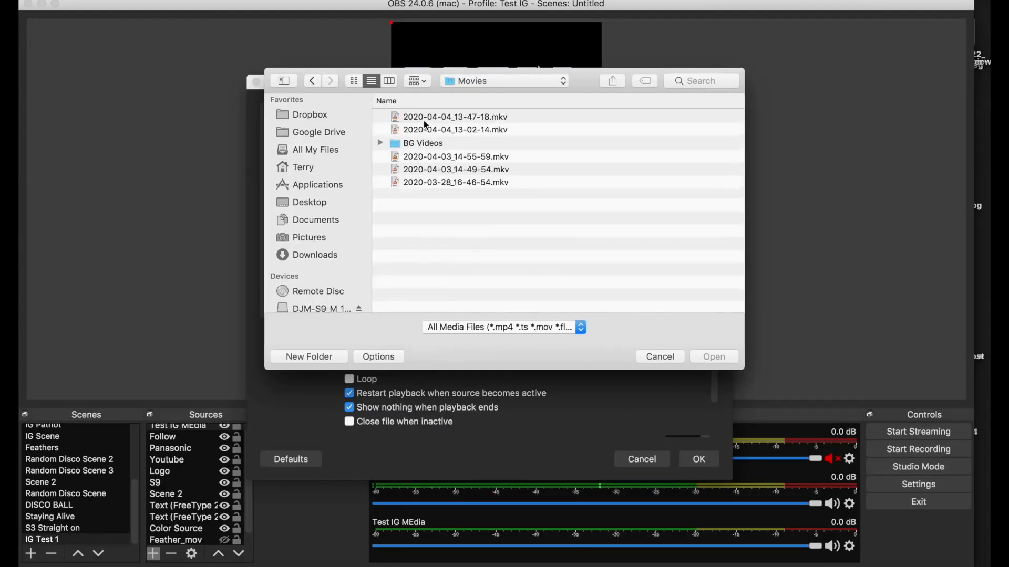
double_click(421, 148)
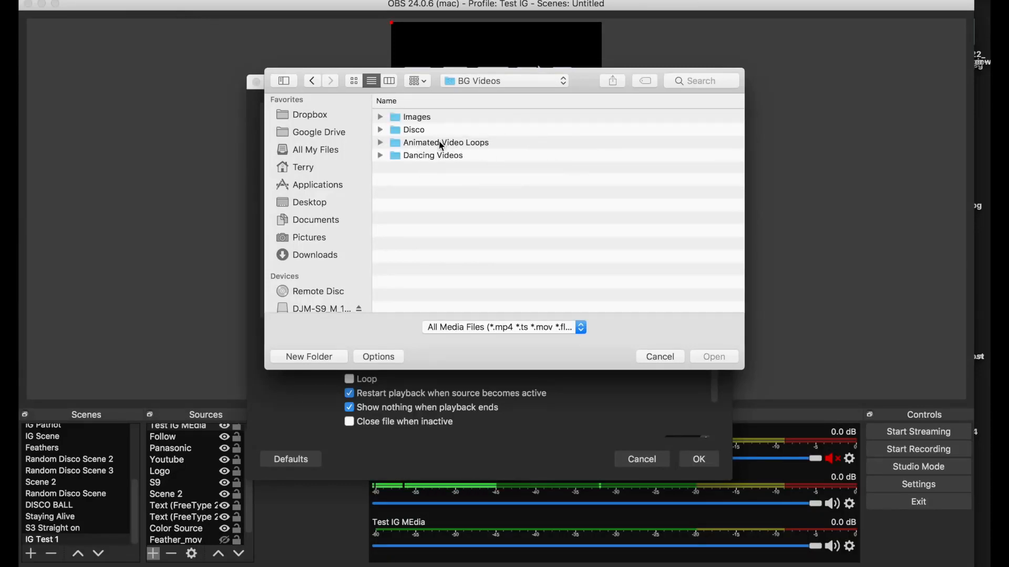
double_click(442, 144)
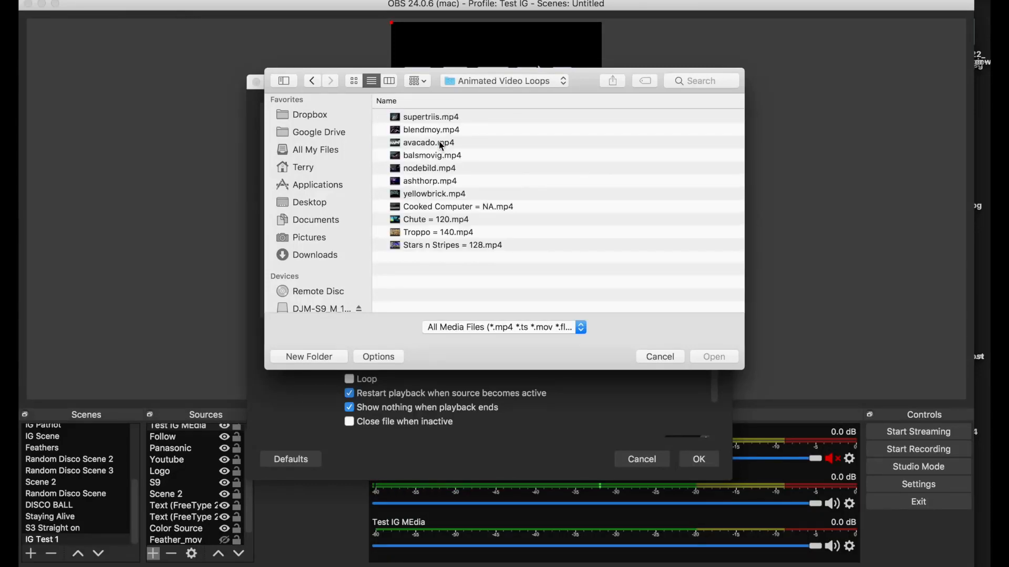
left_click(419, 235)
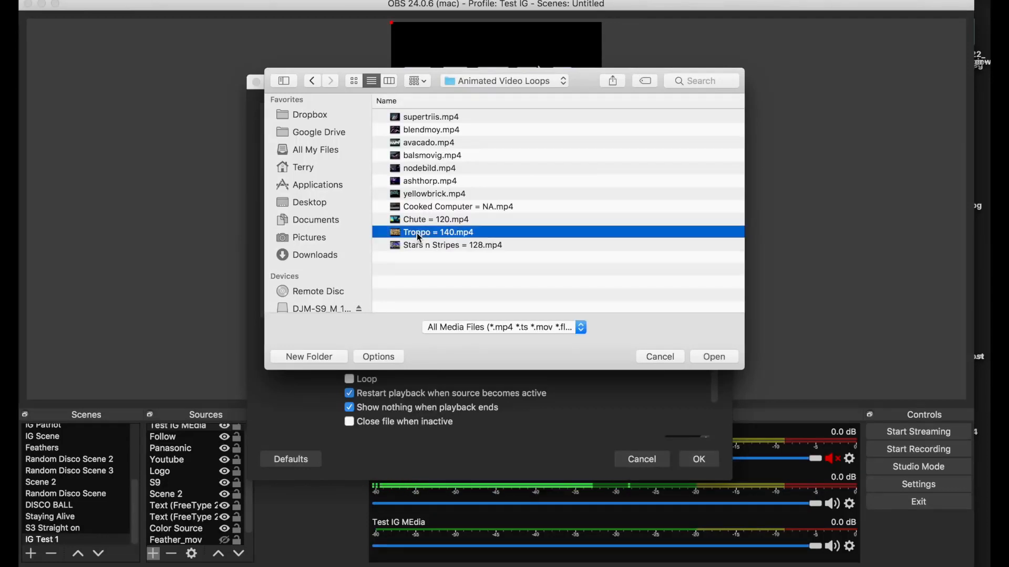
double_click(417, 233)
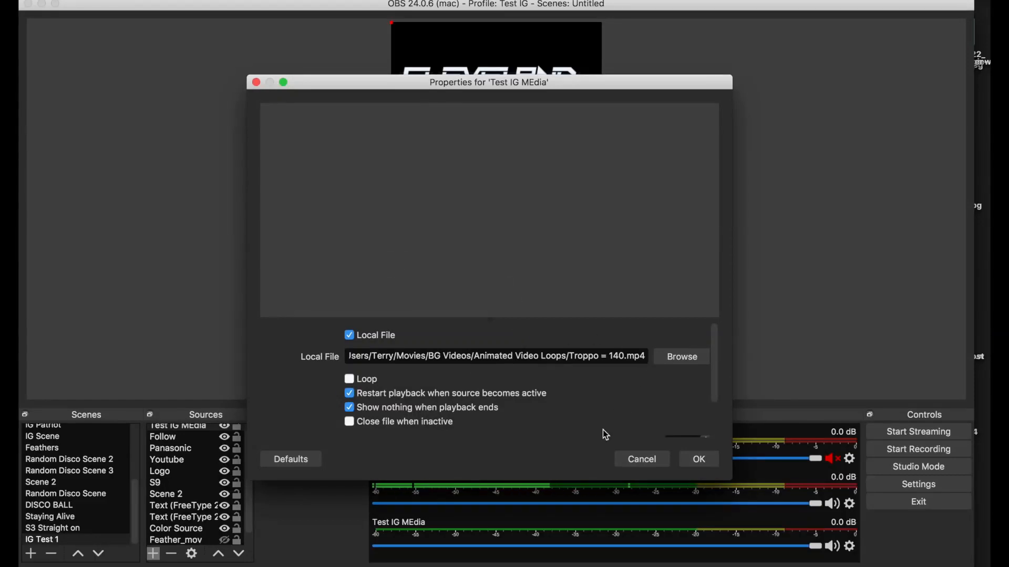
Turn on Loop and turn off restarting playback when the source becomes active for Test IG MEdia, and apply the properties
left_click(349, 380)
left_click(349, 394)
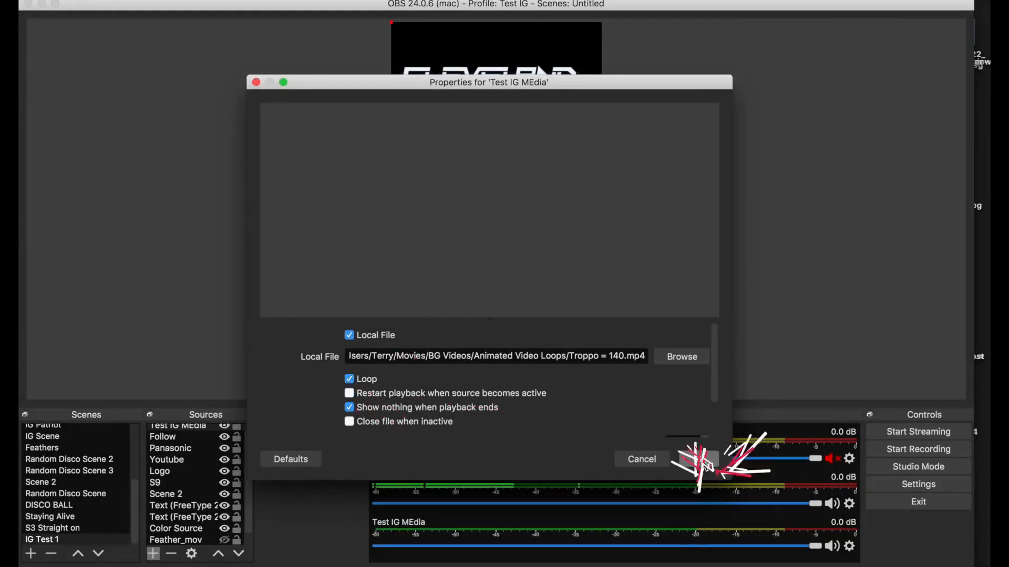
left_click(700, 460)
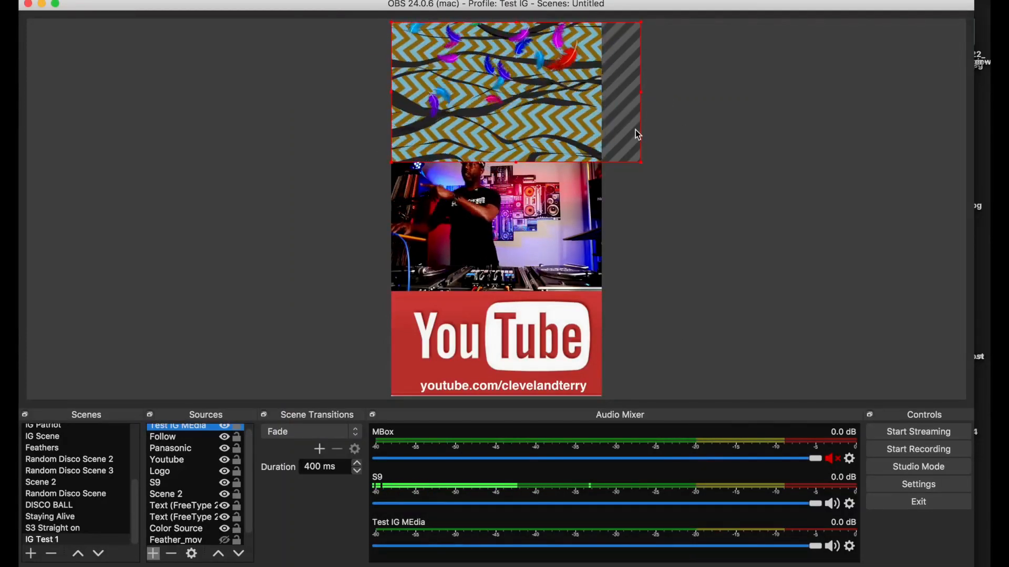
Enlarge the Test IG MEdia video to cover the full height of the portrait canvas and place it directly below Panasonic in the source order
left_click_drag(639, 164, 701, 400)
scroll(205, 525, "up", 1)
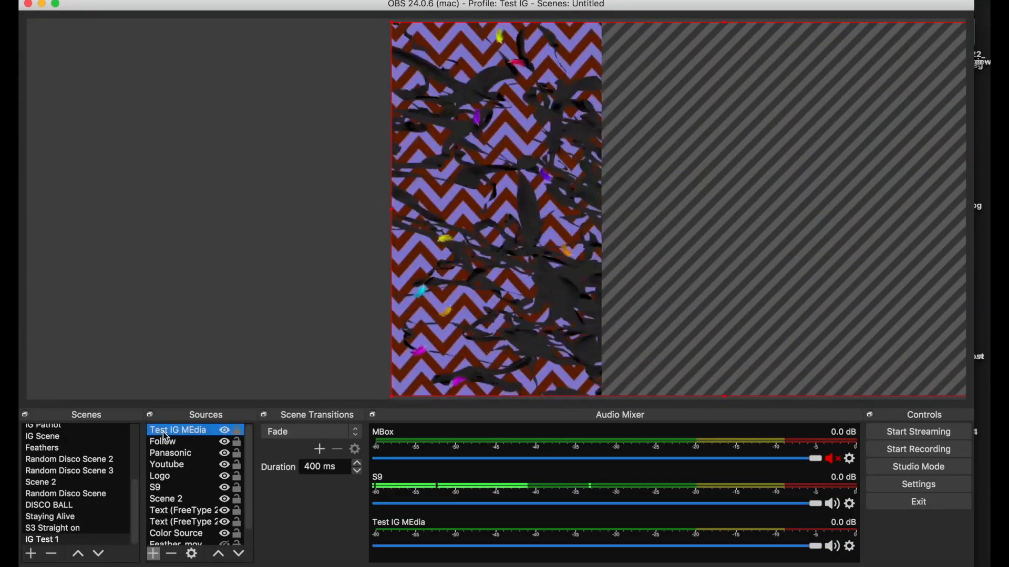
left_click(239, 554)
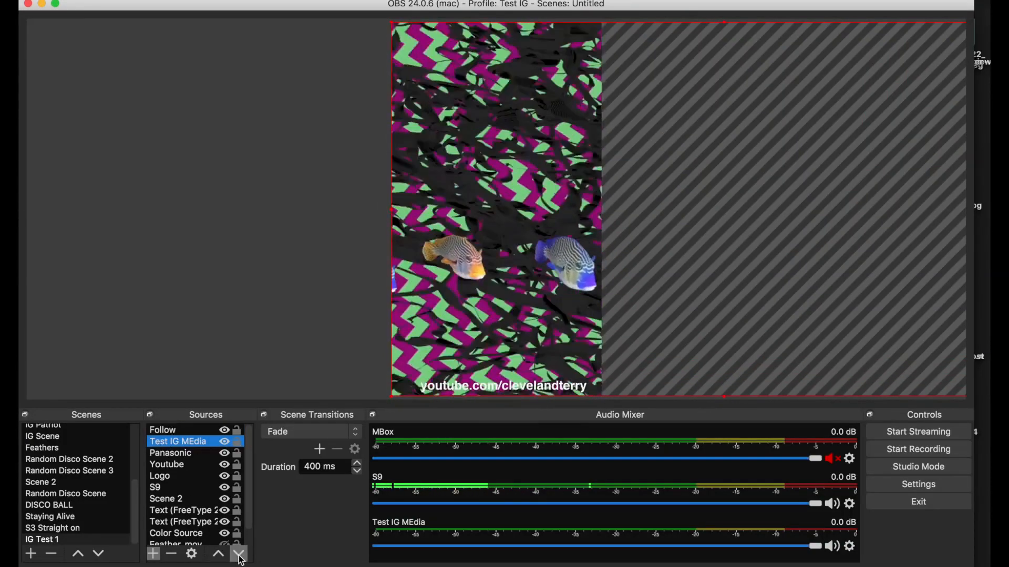
left_click(239, 554)
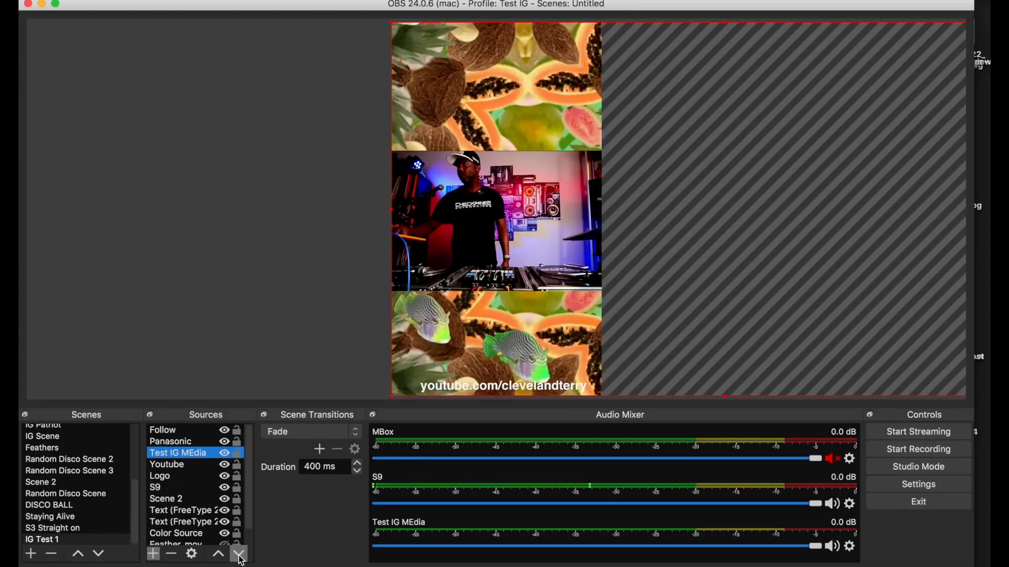
Move the Youtube source above Test IG MEdia in the source order, and move it back below
left_click(189, 465)
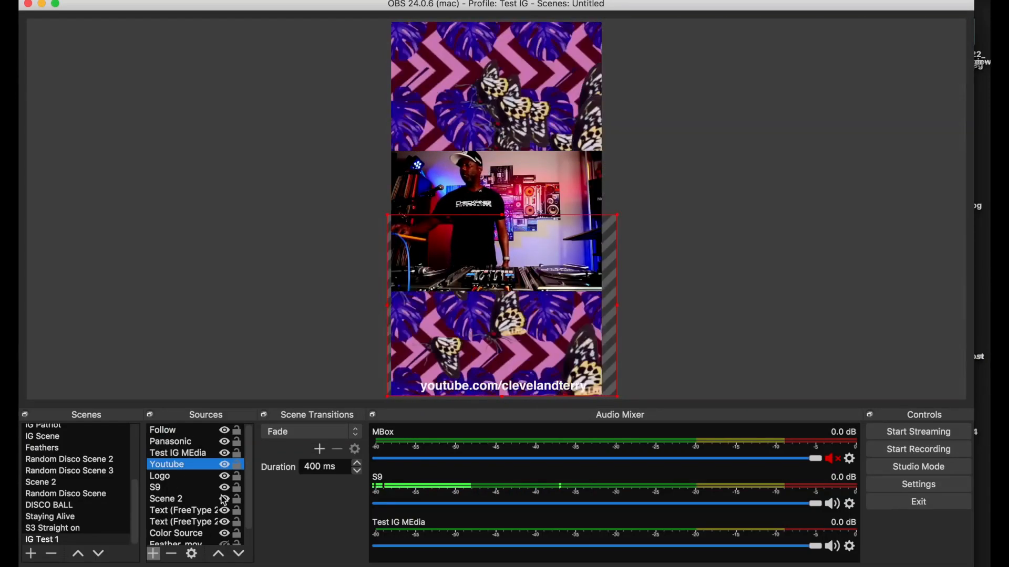
left_click(219, 557)
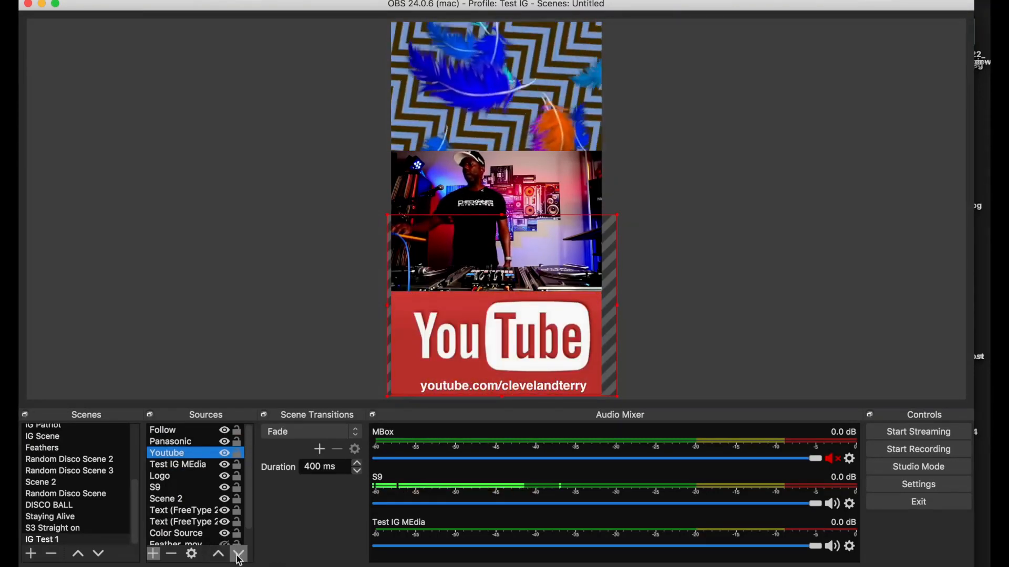
left_click(240, 555)
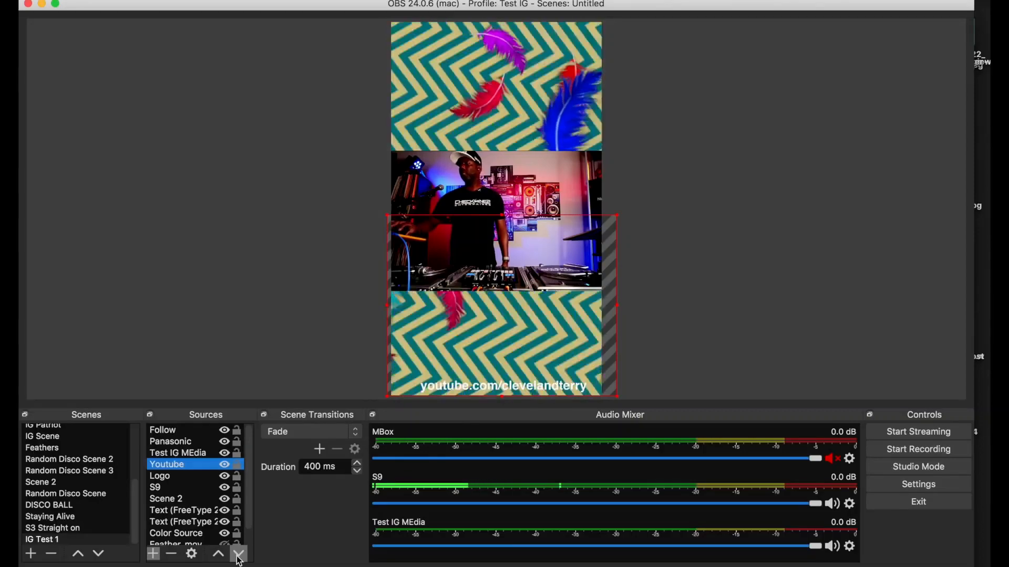
left_click(735, 271)
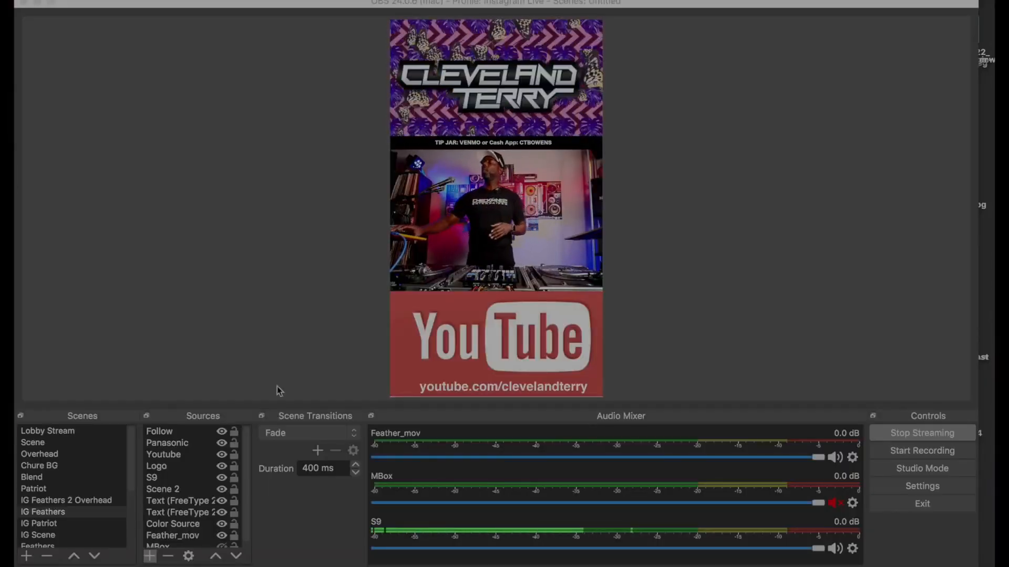
Add a new, visible image source named "Test Logo" to the IG Feathers scene
left_click(150, 556)
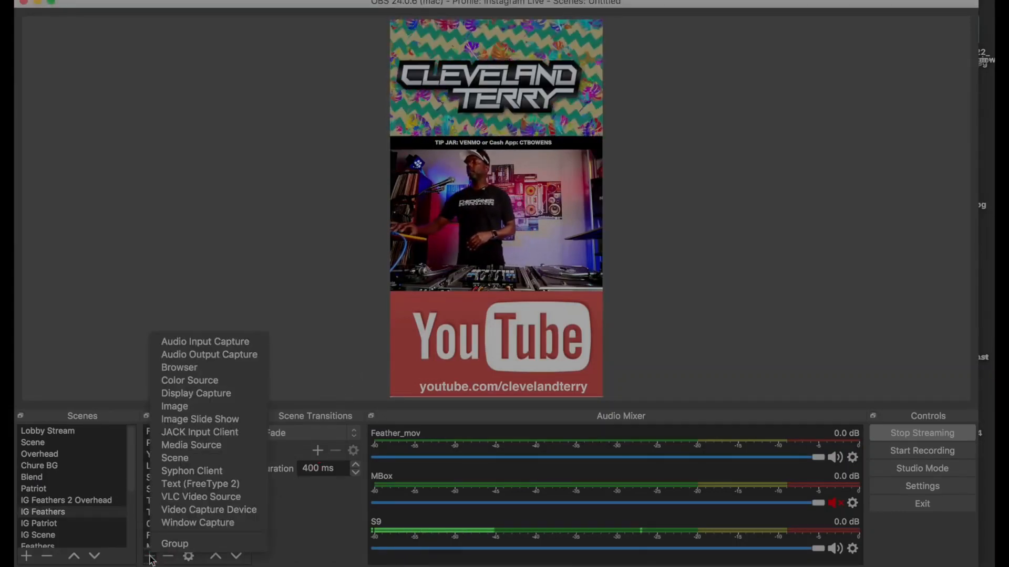
left_click(192, 405)
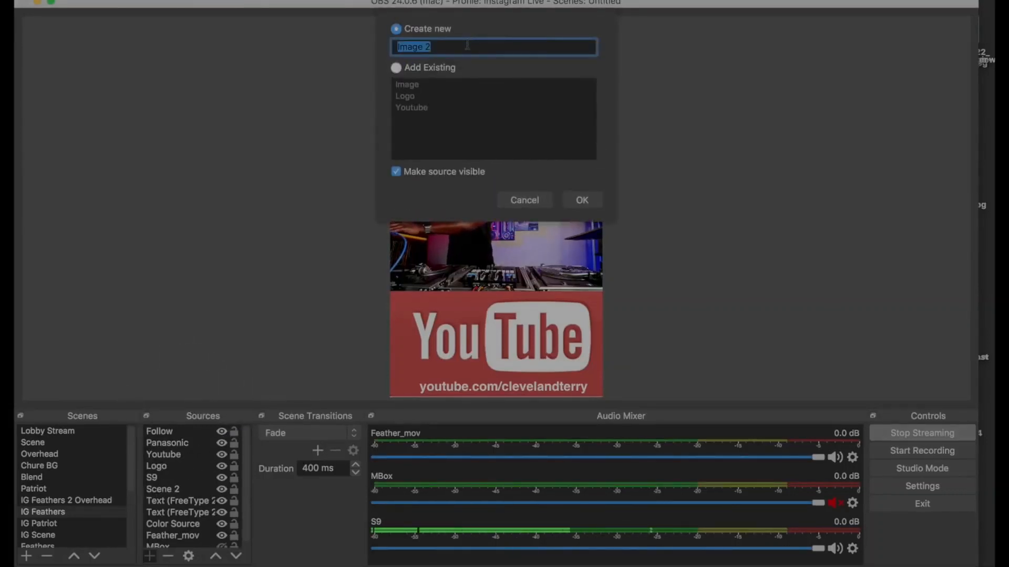
type("Test L")
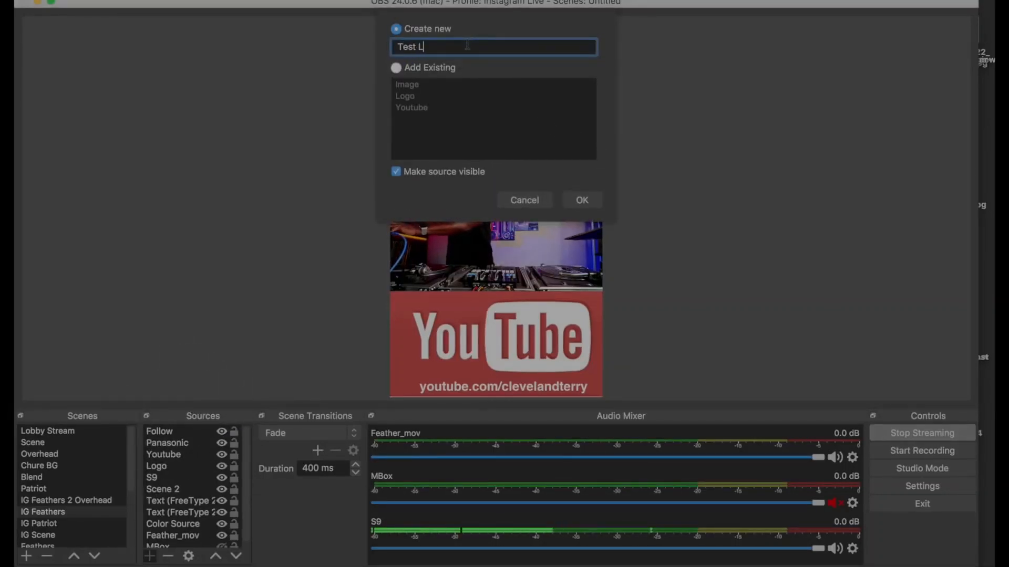
type("ogo")
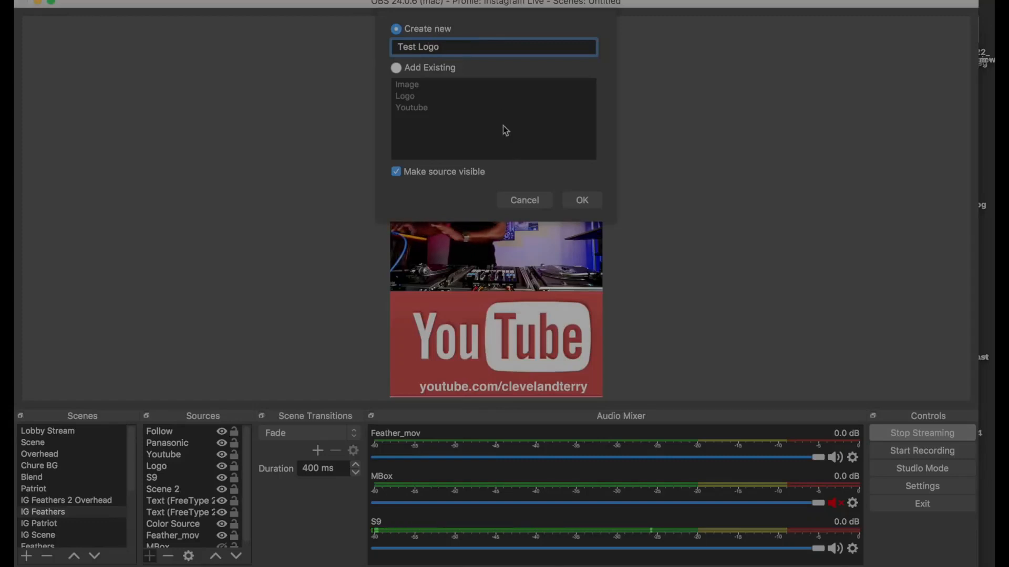
left_click(582, 200)
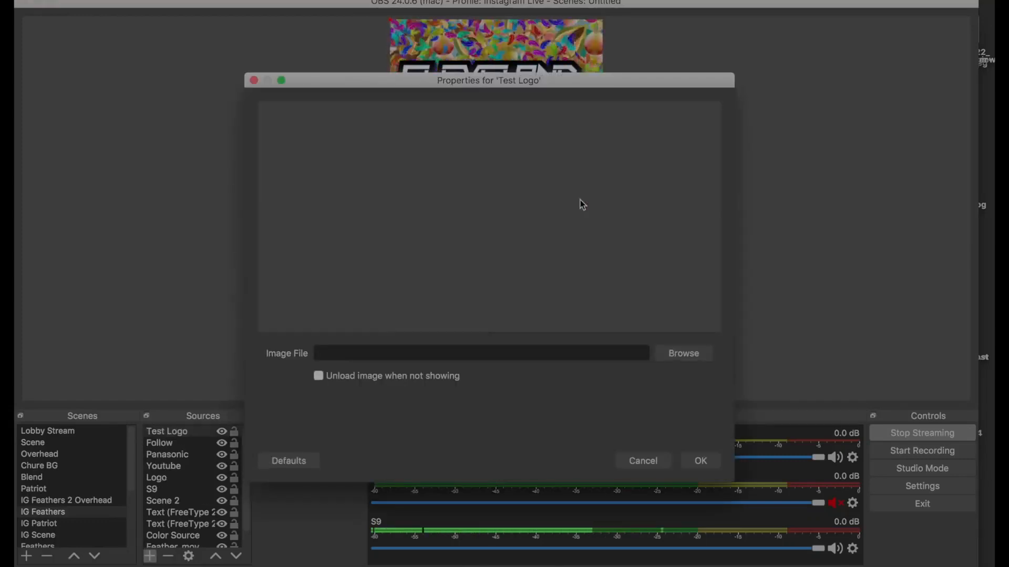
Browse for the Test Logo image file in the Movies/BG Videos/Images folder
left_click(687, 353)
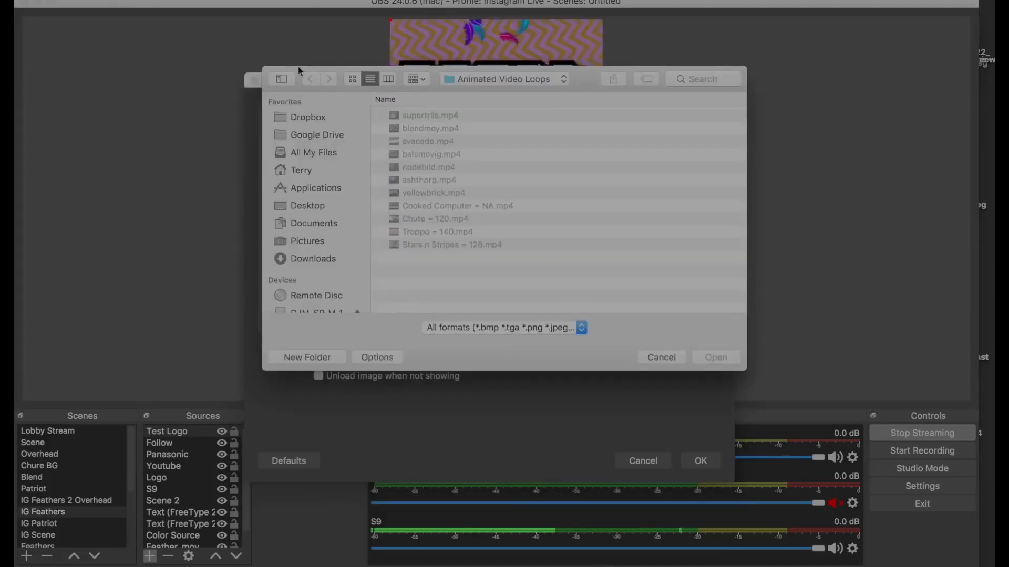
left_click(311, 177)
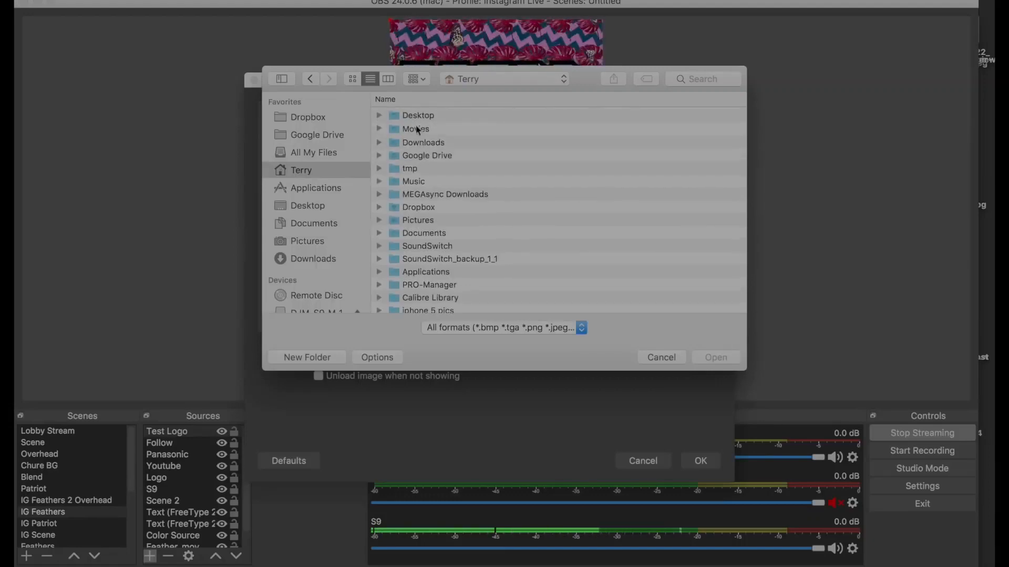
left_click(418, 130)
double_click(417, 129)
double_click(421, 140)
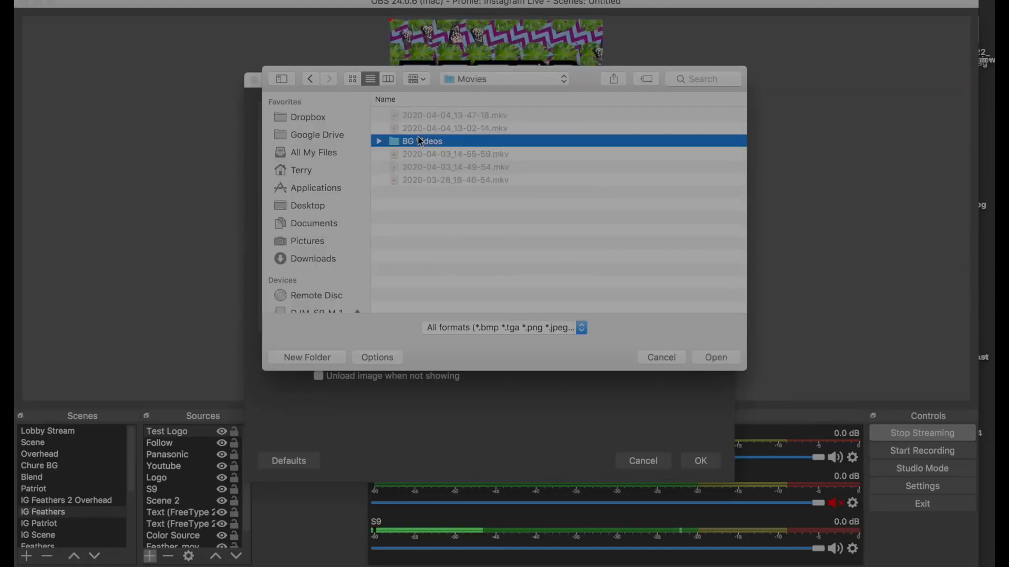
double_click(424, 116)
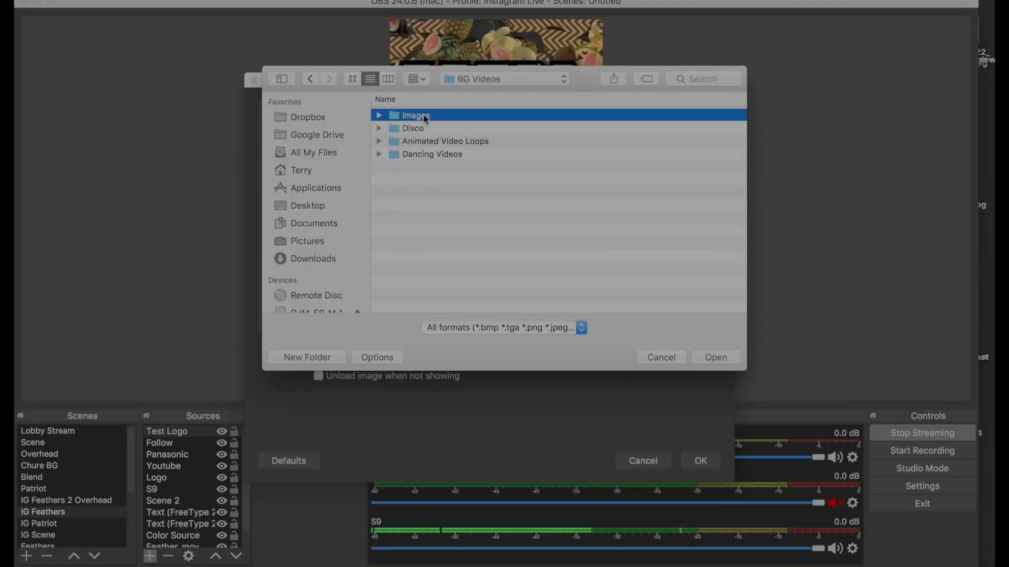
Preview youtube.jpg and clevelandterry_logo.png, and load clevelandterry_logo.png as the Test Logo image
left_click(423, 128)
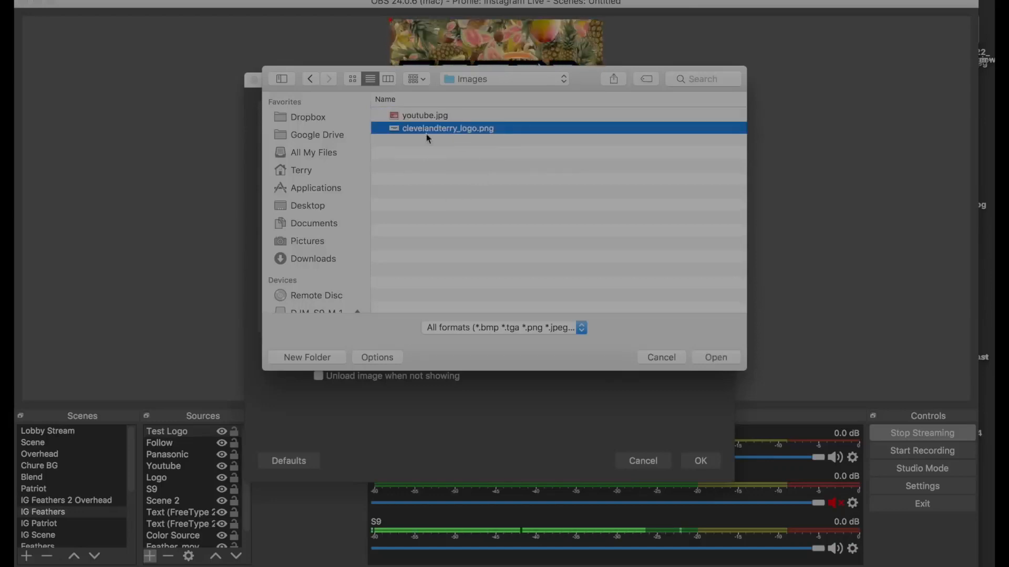
left_click(414, 115)
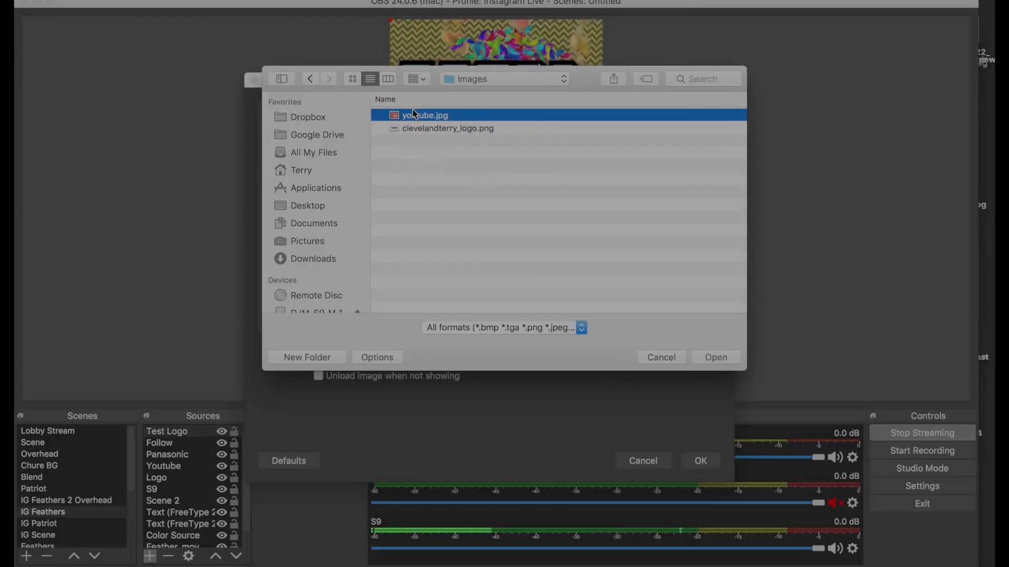
key("space")
key("space")
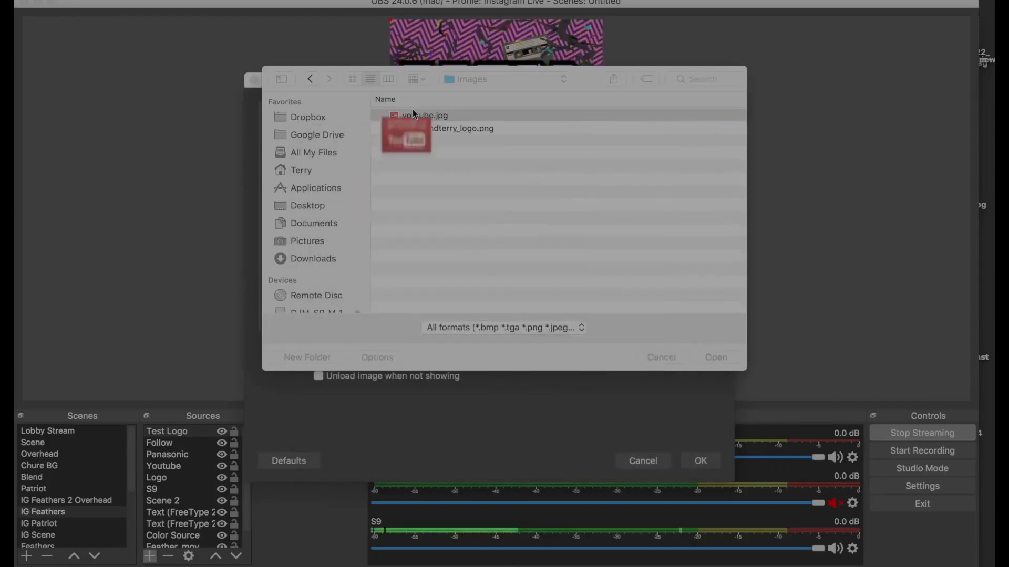
left_click(427, 128)
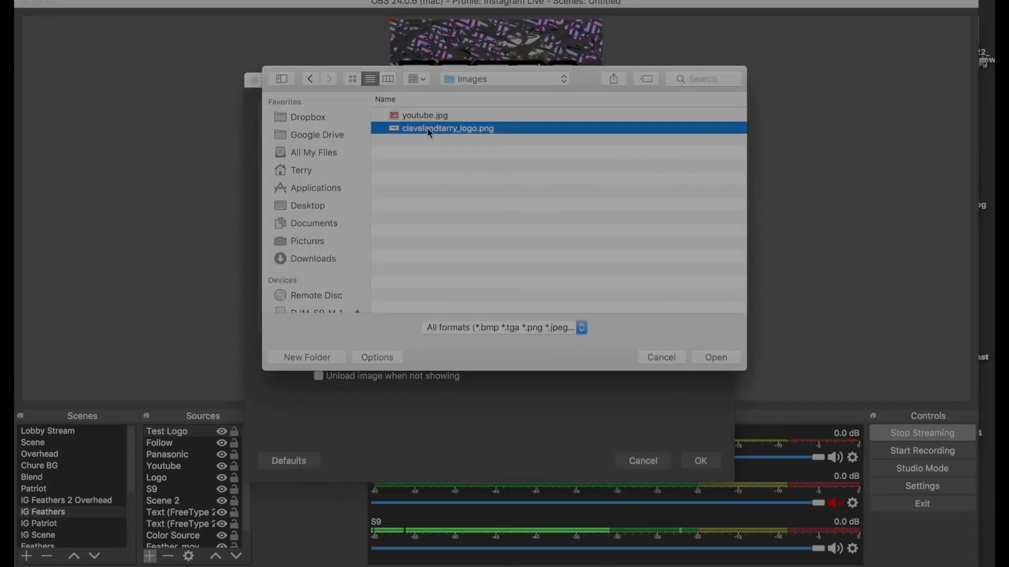
key("space")
key("space")
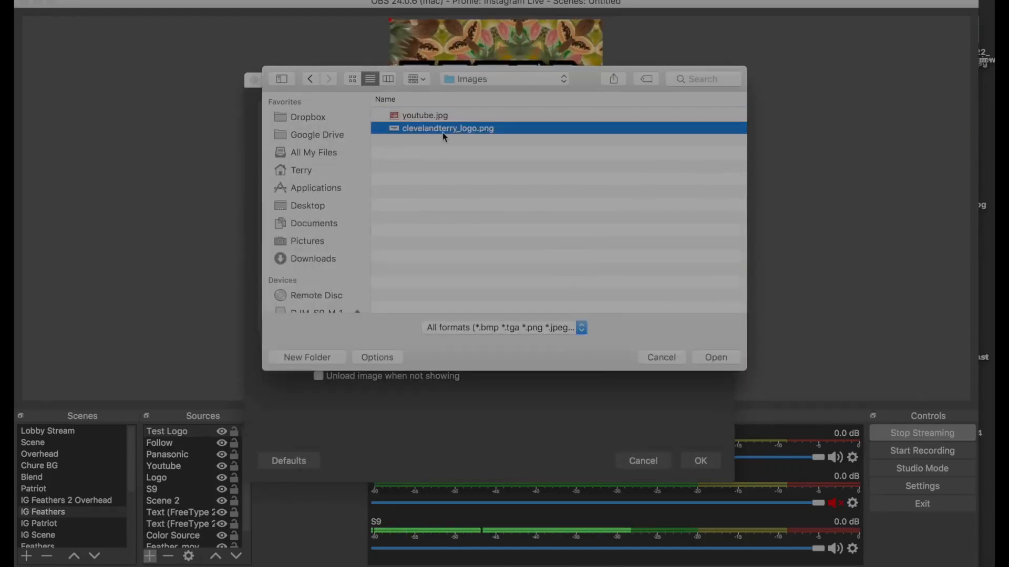
key("Return")
key("Return")
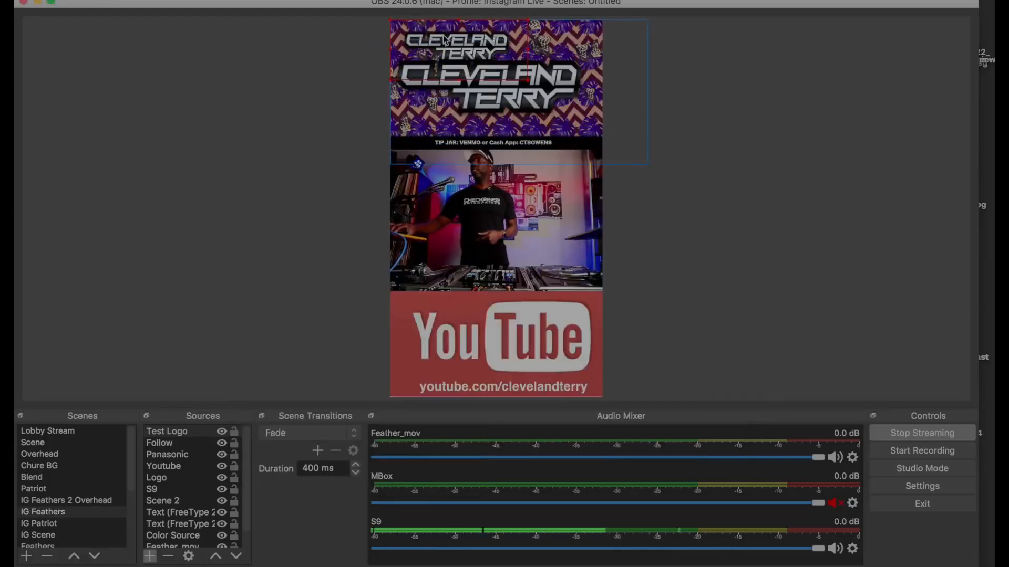
Move the Test Logo image onto the lower-right area of the camera picture and scale it down
left_click_drag(444, 41, 532, 262)
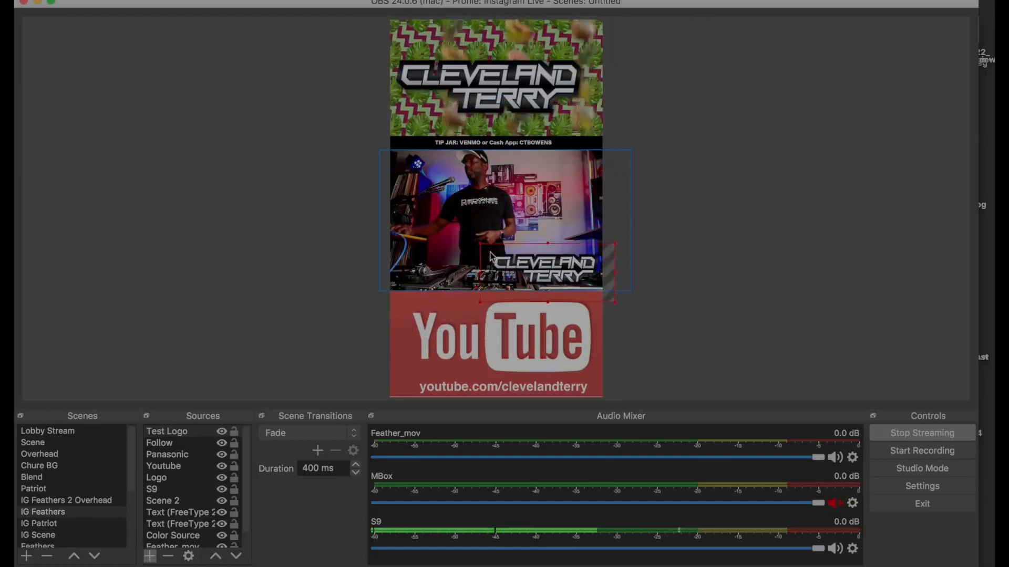
left_click_drag(529, 273, 553, 169)
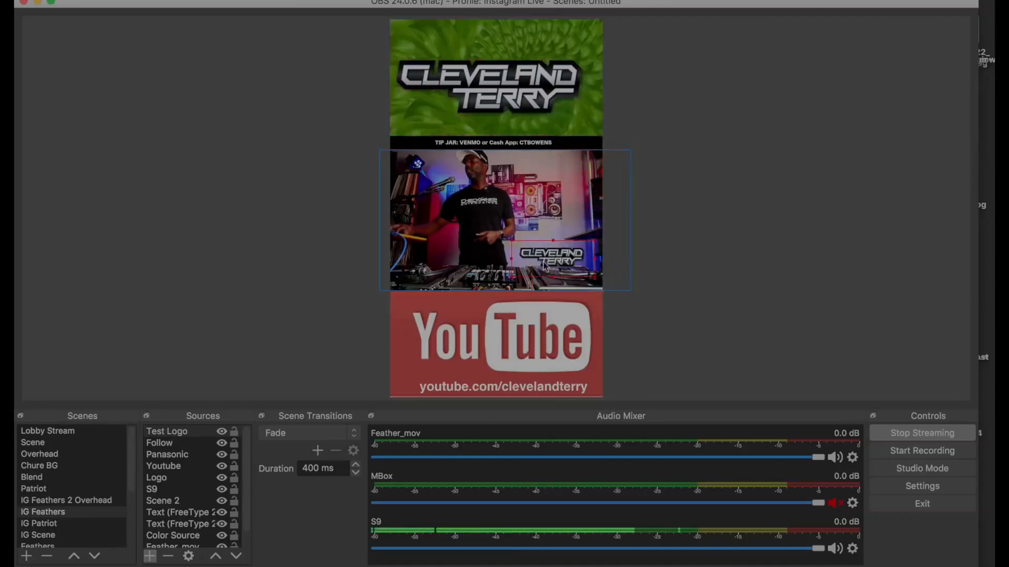